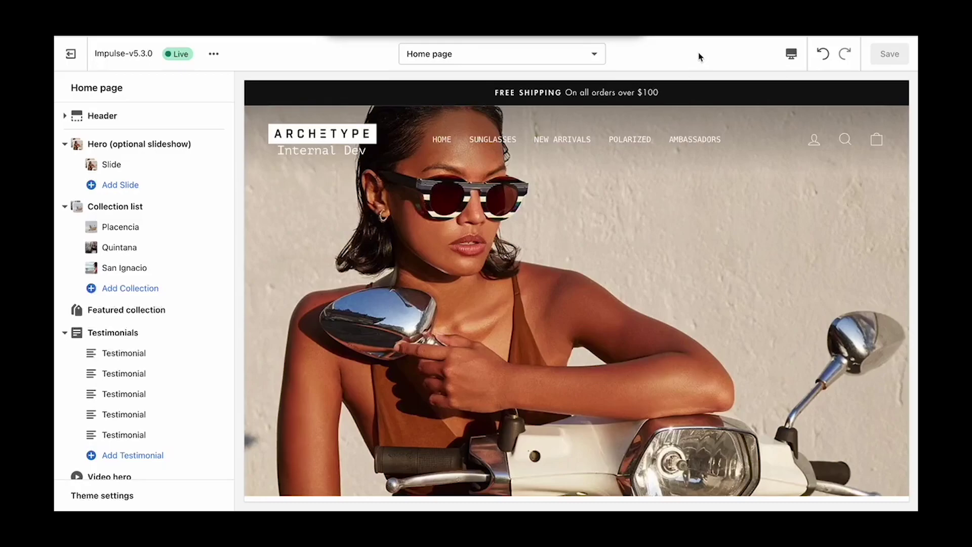
Step: Switch the theme editor to Products templates and start a new product template
{"action": "left_click", "coordinate": [549, 58]}
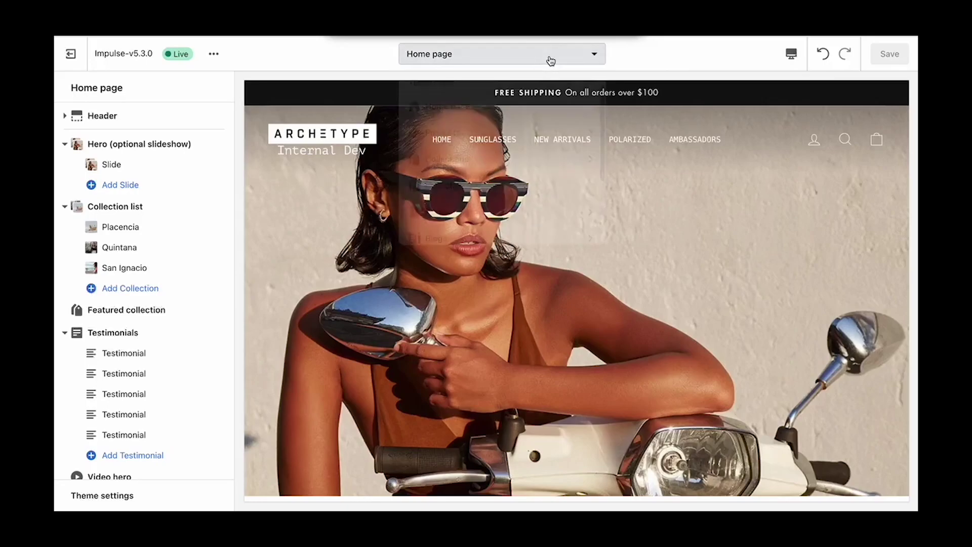
{"action": "left_click", "coordinate": [525, 168]}
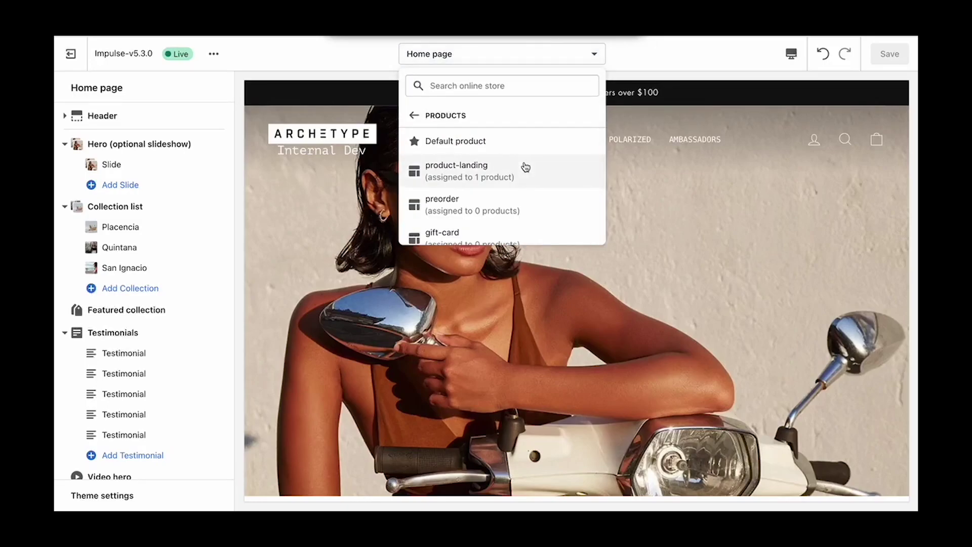
{"action": "scroll", "coordinate": [526, 162], "scroll_direction": "down", "scroll_amount": 1}
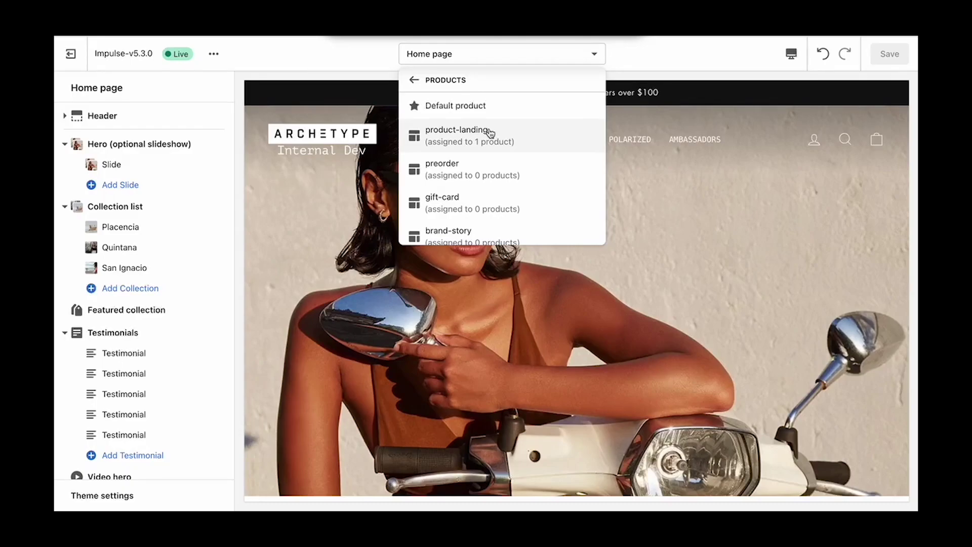
{"action": "scroll", "coordinate": [479, 183], "scroll_direction": "down", "scroll_amount": 1}
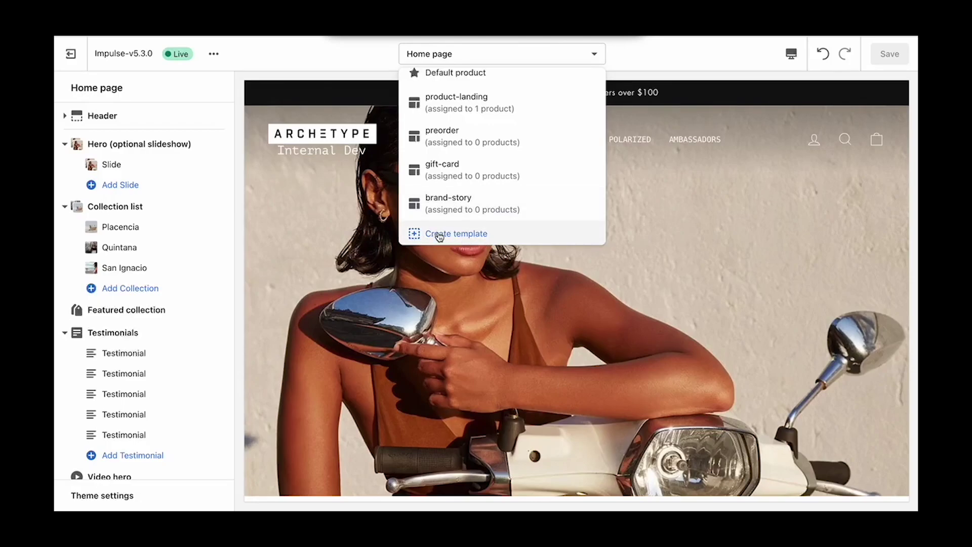
{"action": "left_click", "coordinate": [458, 236]}
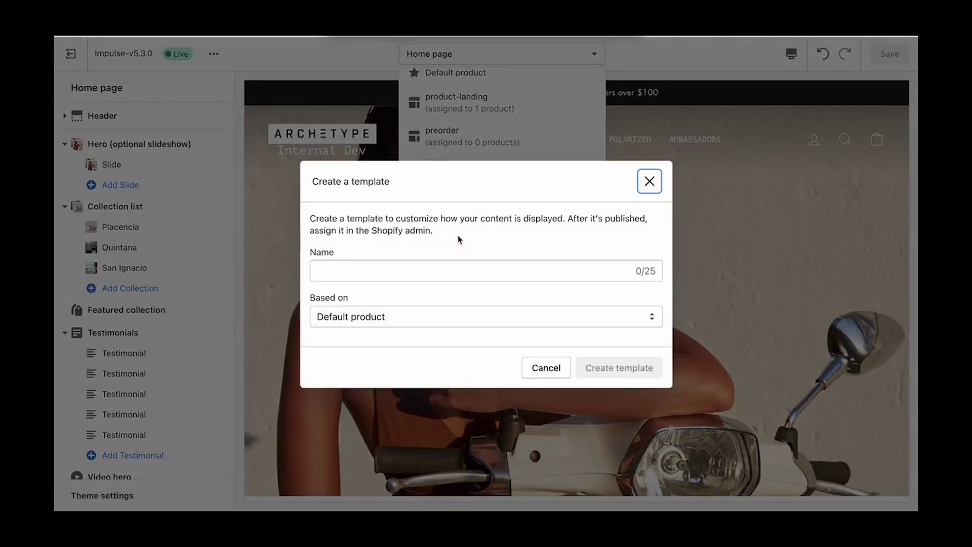
Step: Create a product template named 'product - enkii' based on Default product
{"action": "left_click", "coordinate": [374, 269]}
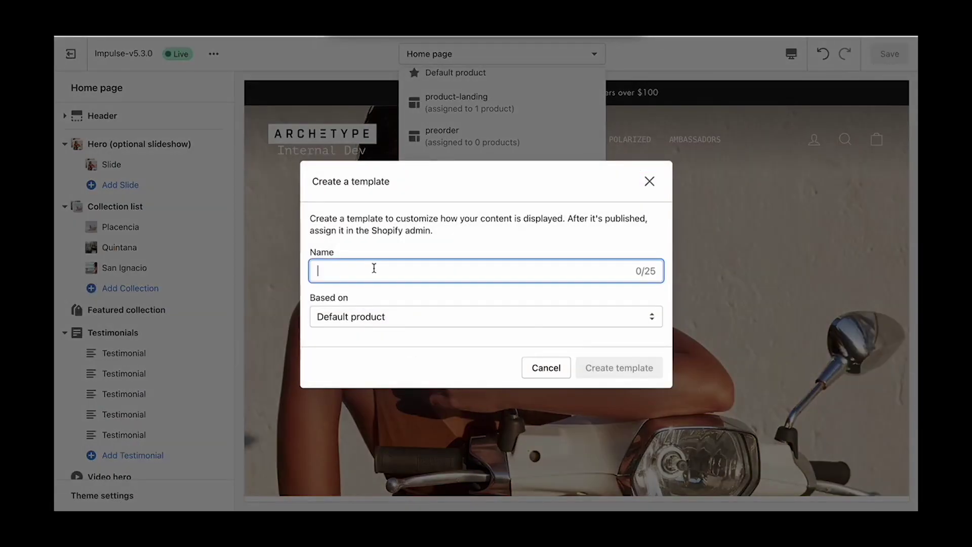
{"action": "type", "text": "product "}
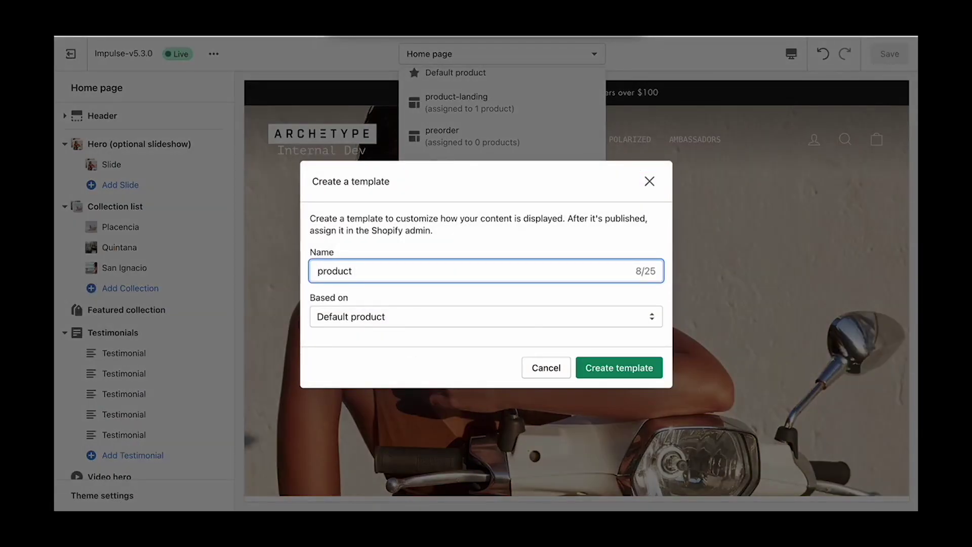
{"action": "type", "text": "- enkii"}
{"action": "left_click", "coordinate": [408, 317]}
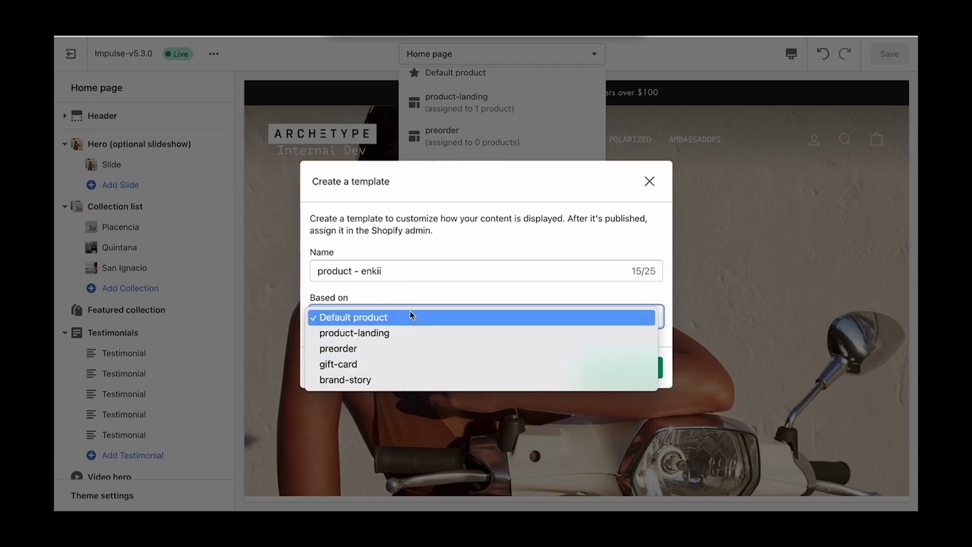
{"action": "left_click", "coordinate": [363, 321]}
{"action": "left_click", "coordinate": [621, 369]}
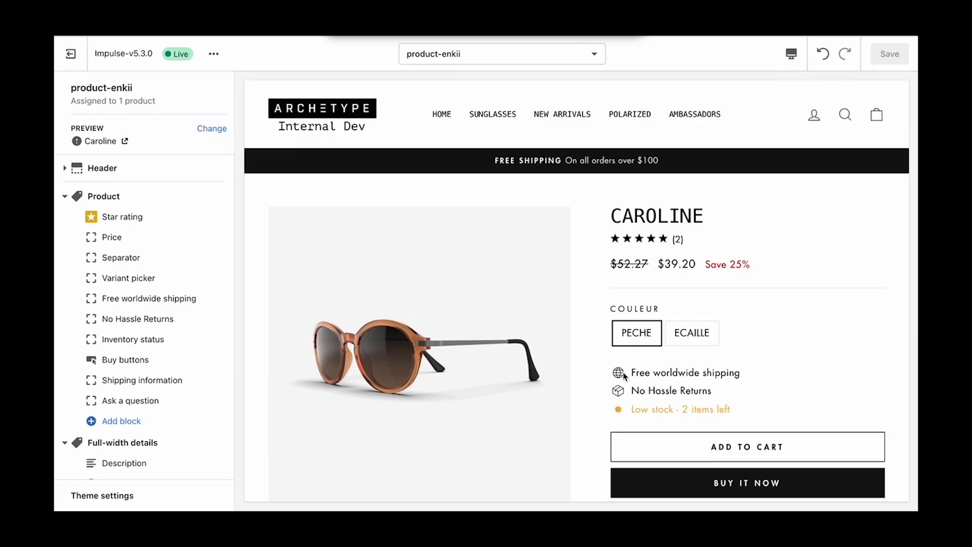
Step: Collapse the Product, Full-width details and Testimonials sections and add an Image with text section
{"action": "left_click", "coordinate": [64, 196]}
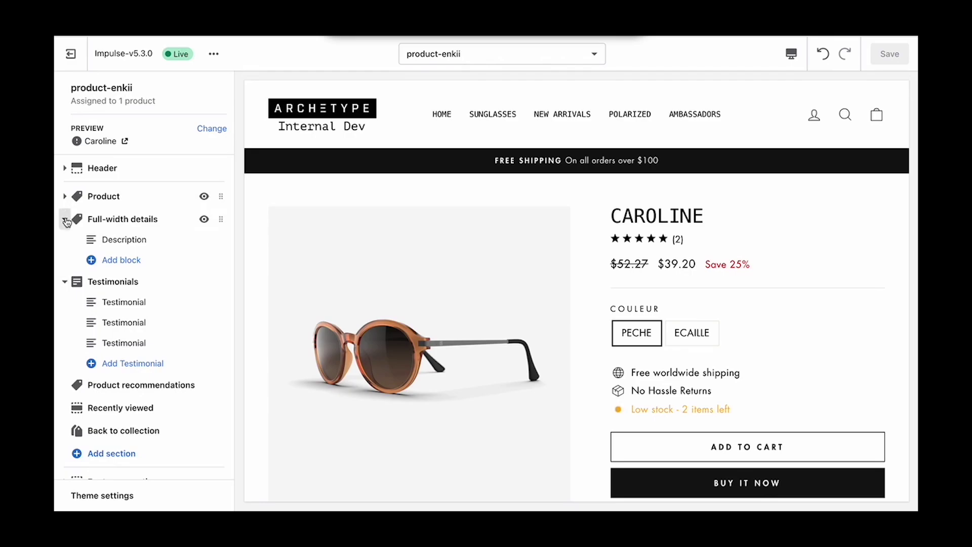
{"action": "left_click", "coordinate": [65, 220]}
{"action": "left_click", "coordinate": [64, 242]}
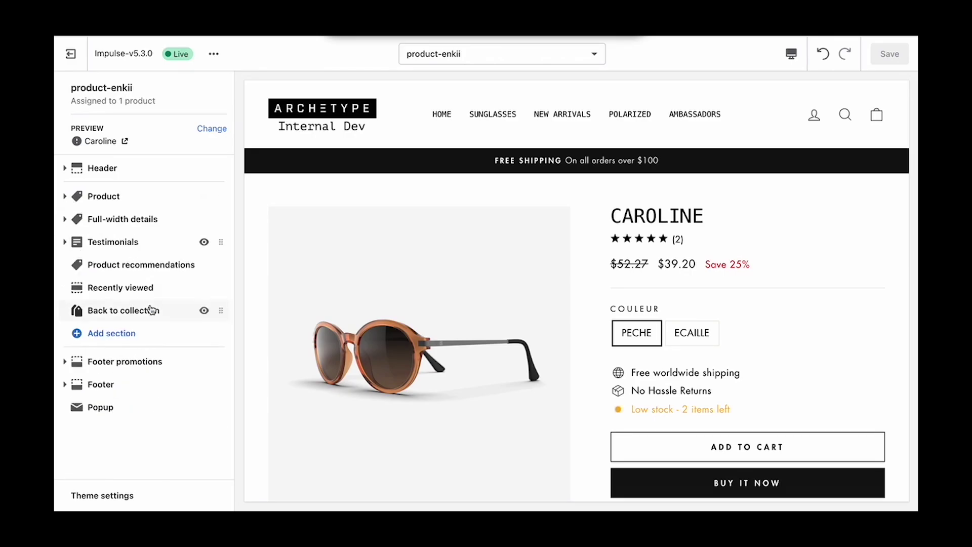
{"action": "left_click", "coordinate": [89, 333]}
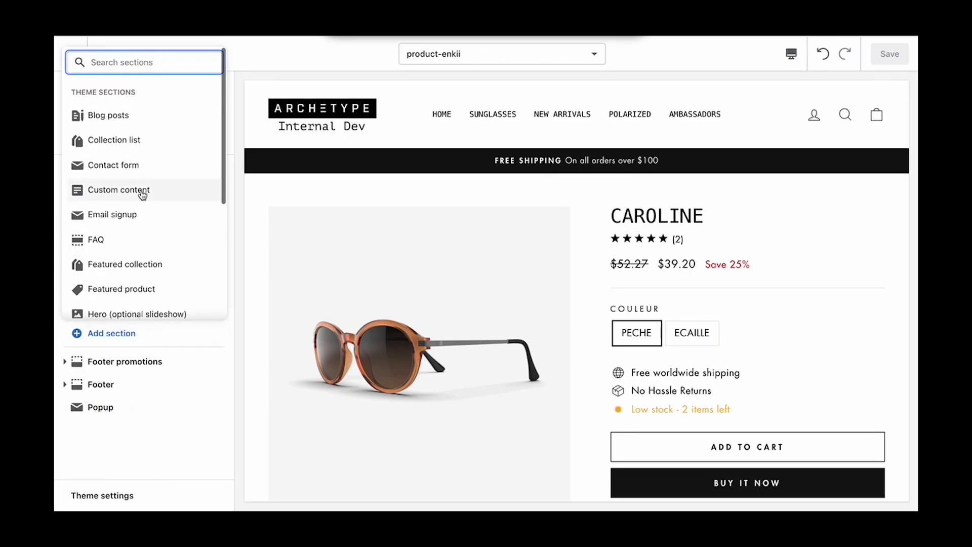
{"action": "scroll", "coordinate": [143, 195], "scroll_direction": "down", "scroll_amount": 4}
{"action": "left_click", "coordinate": [109, 147]}
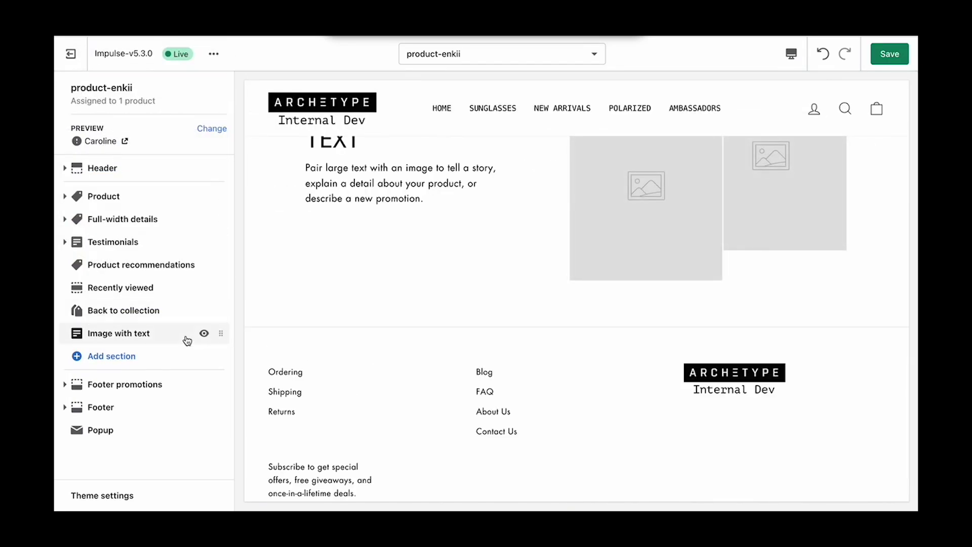
Step: Move the Image with text section directly below Full-width details, above Testimonials
{"action": "left_click_drag", "start_coordinate": [221, 332], "coordinate": [217, 242]}
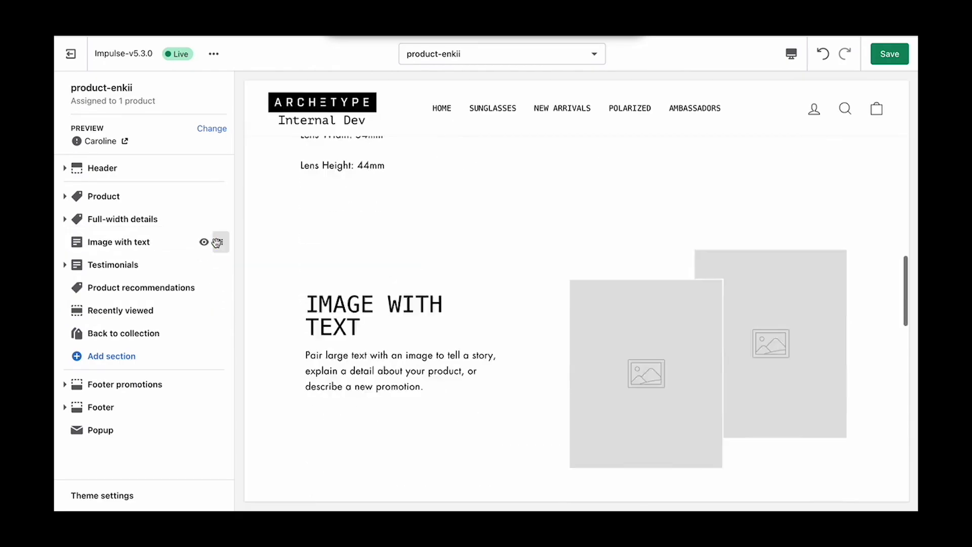
{"action": "scroll", "coordinate": [408, 295], "scroll_direction": "up", "scroll_amount": 6}
{"action": "scroll", "coordinate": [408, 297], "scroll_direction": "up", "scroll_amount": 10}
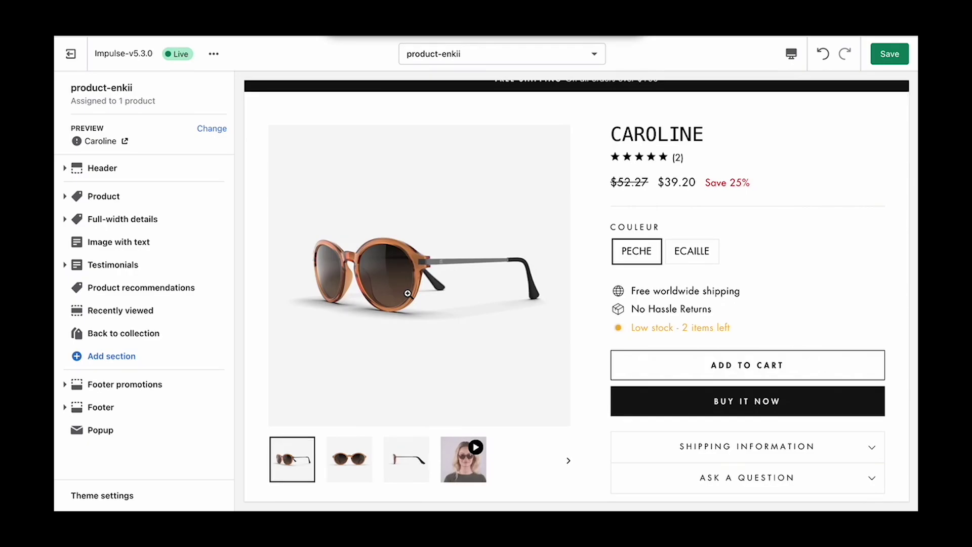
{"action": "scroll", "coordinate": [408, 293], "scroll_direction": "down", "scroll_amount": 10}
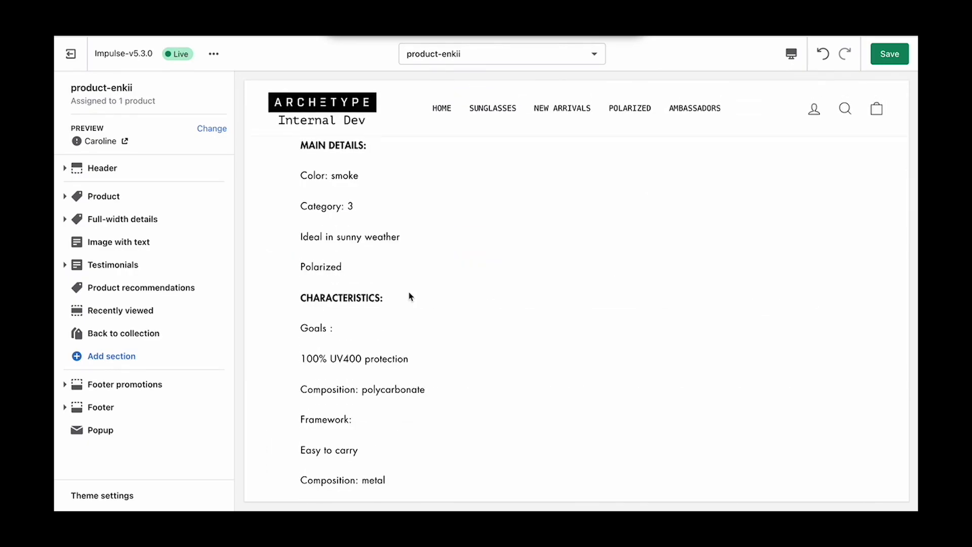
{"action": "scroll", "coordinate": [409, 296], "scroll_direction": "up", "scroll_amount": 10}
{"action": "scroll", "coordinate": [410, 296], "scroll_direction": "down", "scroll_amount": 12}
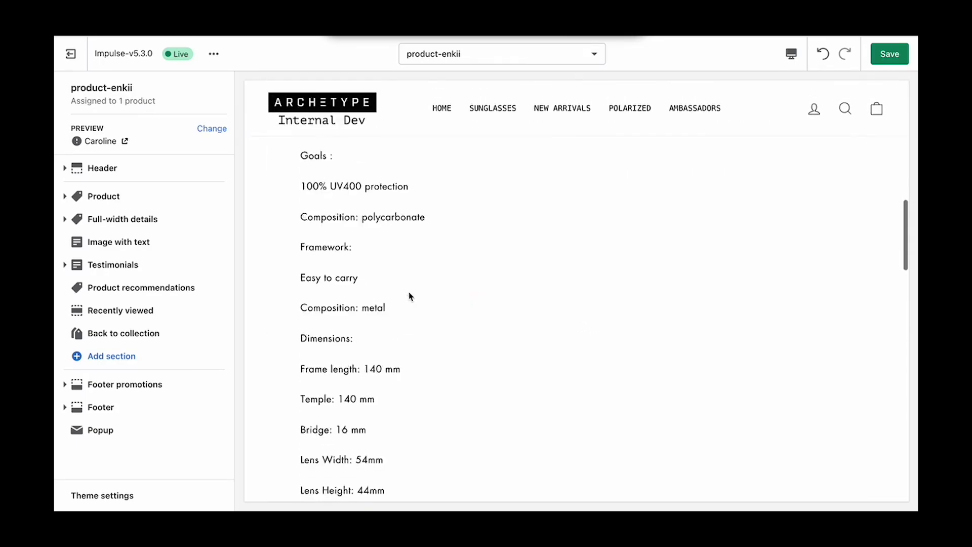
{"action": "scroll", "coordinate": [408, 295], "scroll_direction": "down", "scroll_amount": 8}
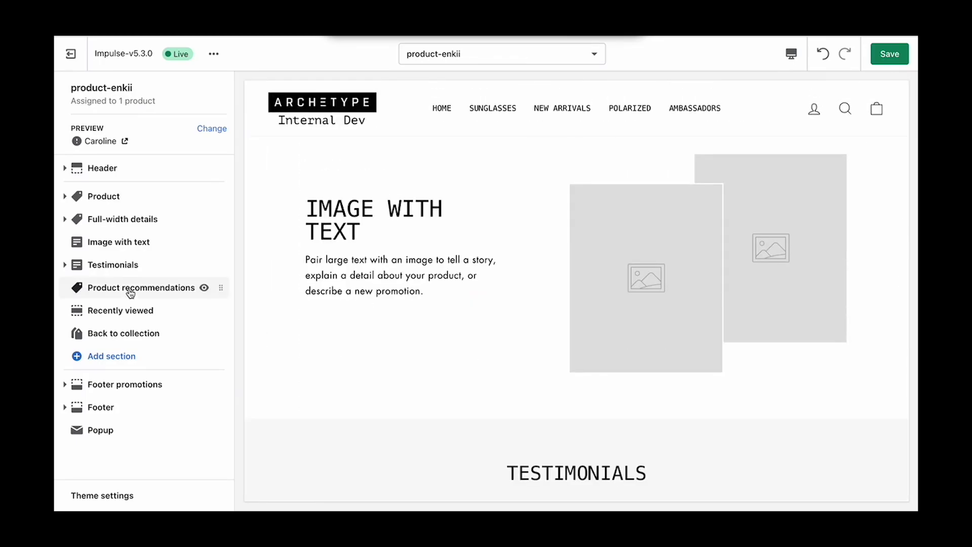
Step: Set the Image with text section's image to the photo of the woman in stripes
{"action": "left_click", "coordinate": [120, 247]}
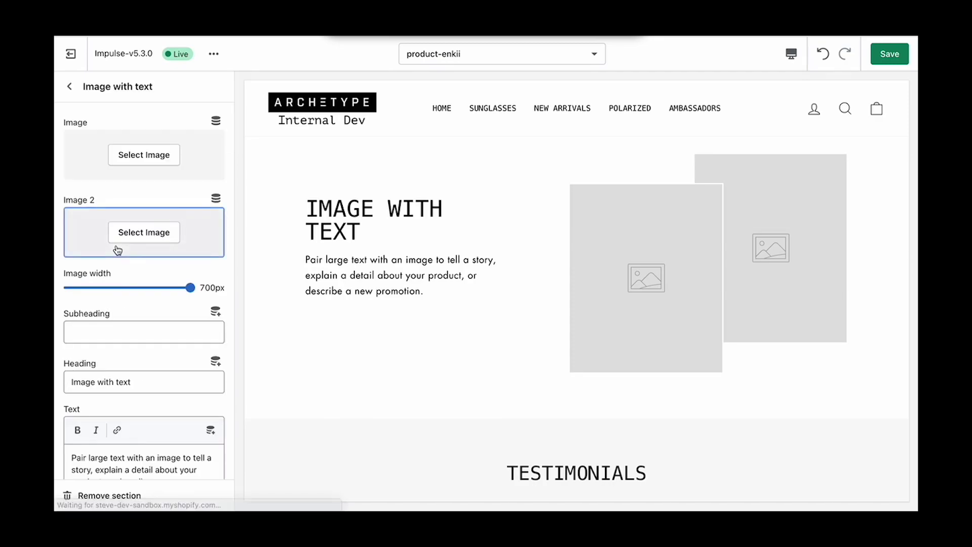
{"action": "left_click", "coordinate": [161, 154]}
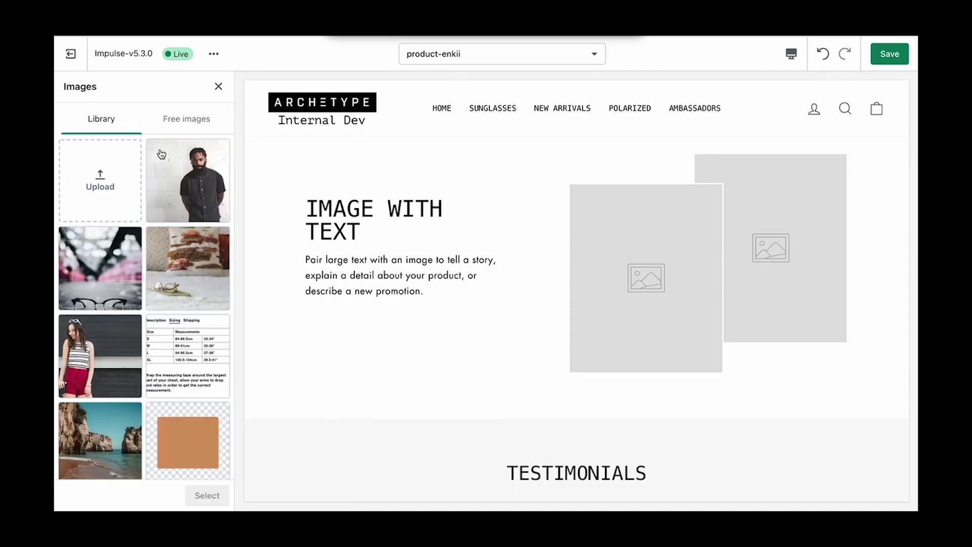
{"action": "left_click", "coordinate": [104, 338]}
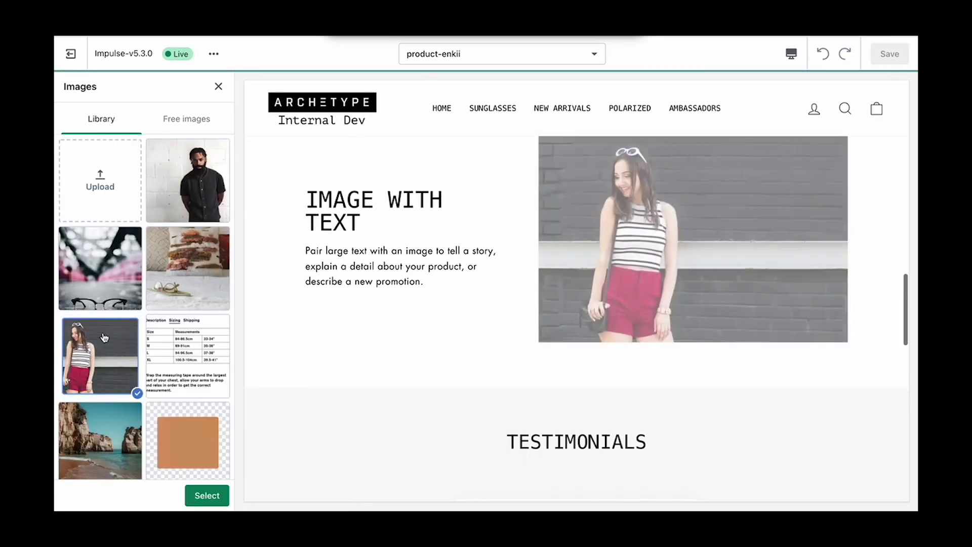
{"action": "left_click", "coordinate": [217, 501]}
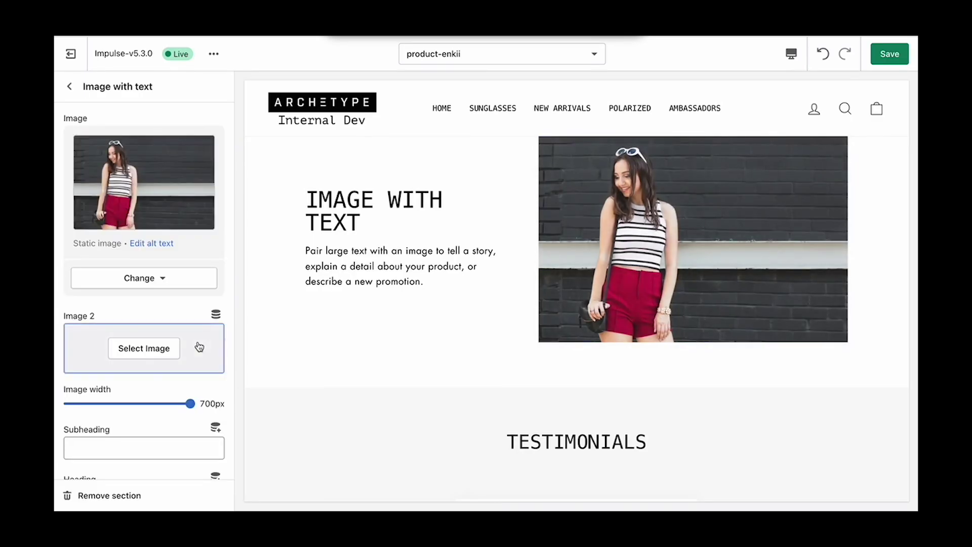
Step: Paste the designer's biography as the body text and set the heading to 'About the designer'
{"action": "scroll", "coordinate": [199, 347], "scroll_direction": "down", "scroll_amount": 5}
{"action": "scroll", "coordinate": [199, 347], "scroll_direction": "down", "scroll_amount": 2}
{"action": "left_click", "coordinate": [138, 302]}
{"action": "key", "text": "ctrl+a"}
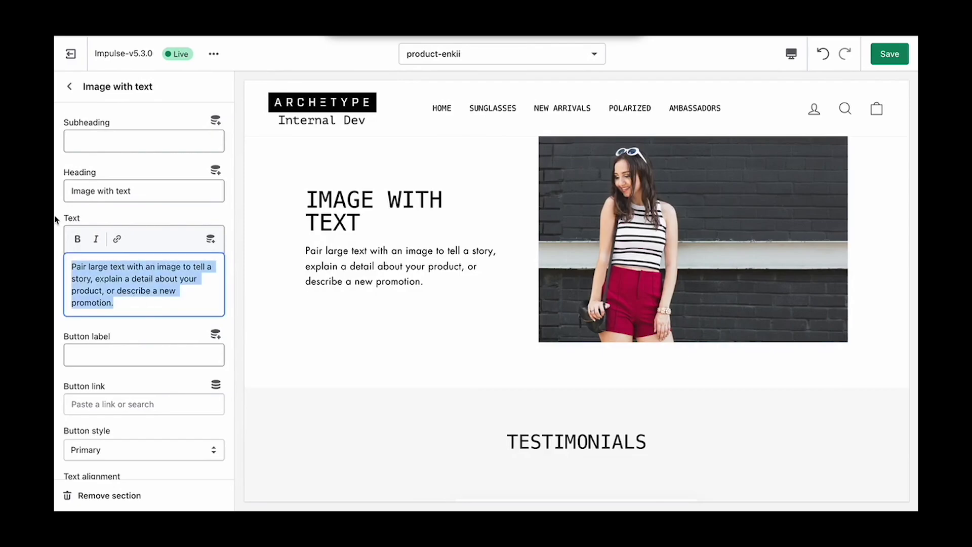
{"action": "type", "text": "Tatiana Shabelnik developed an early love for the arts and fashion design in childhood when she first designed outfits for paper dolls.  That love would grow and continue as she moved from paper dolls to designing sunglasses and accessories for herself. She formally began her study of fashion with the Otis College Continuing Education Program, and, as a result, she created a line of gorgeous performance eyewear."}
{"action": "left_click_drag", "start_coordinate": [136, 192], "coordinate": [53, 178]}
{"action": "type", "text": "About the d"}
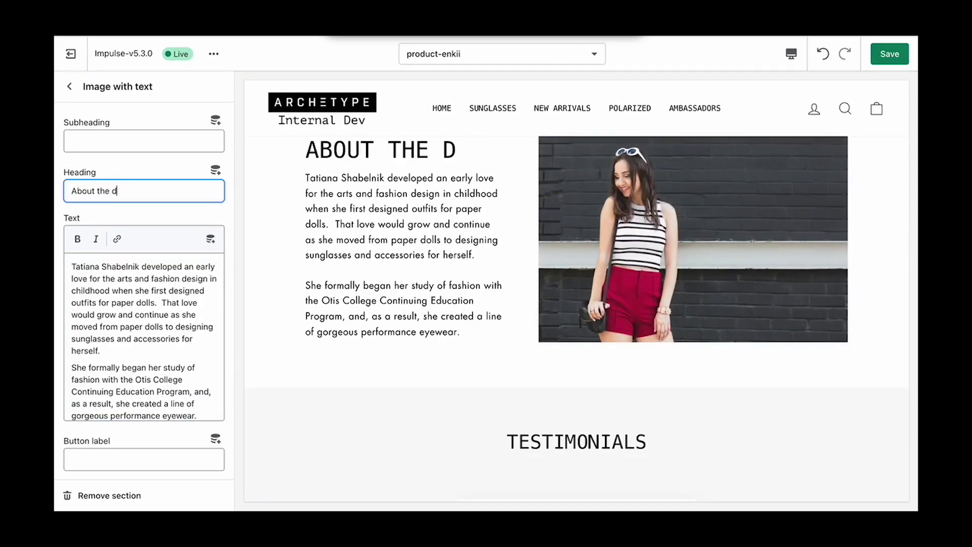
{"action": "type", "text": "esigner"}
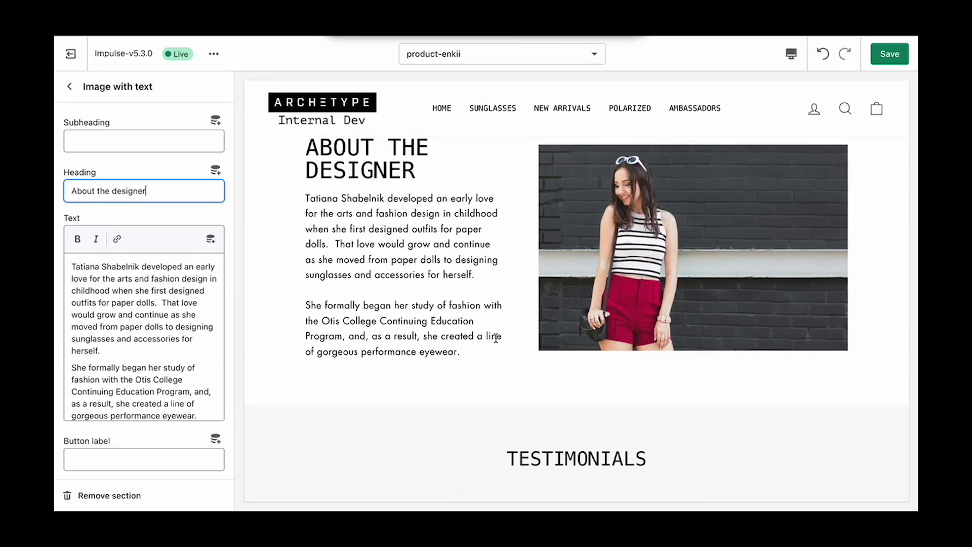
{"action": "scroll", "coordinate": [496, 342], "scroll_direction": "up", "scroll_amount": 3}
Step: Save the product-enkii template and exit the theme editor to the Themes page
{"action": "left_click", "coordinate": [890, 54]}
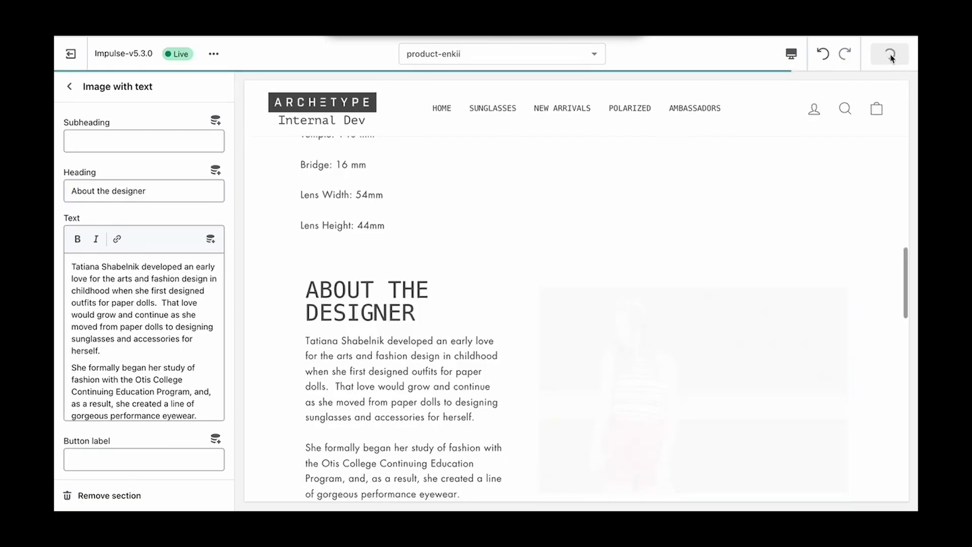
{"action": "scroll", "coordinate": [602, 268], "scroll_direction": "down", "scroll_amount": 3}
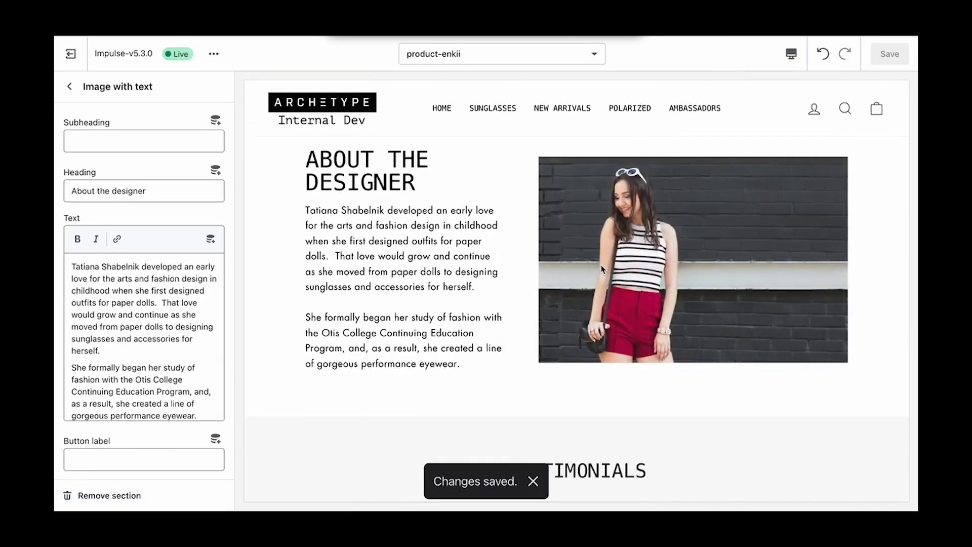
{"action": "scroll", "coordinate": [537, 266], "scroll_direction": "up", "scroll_amount": 3}
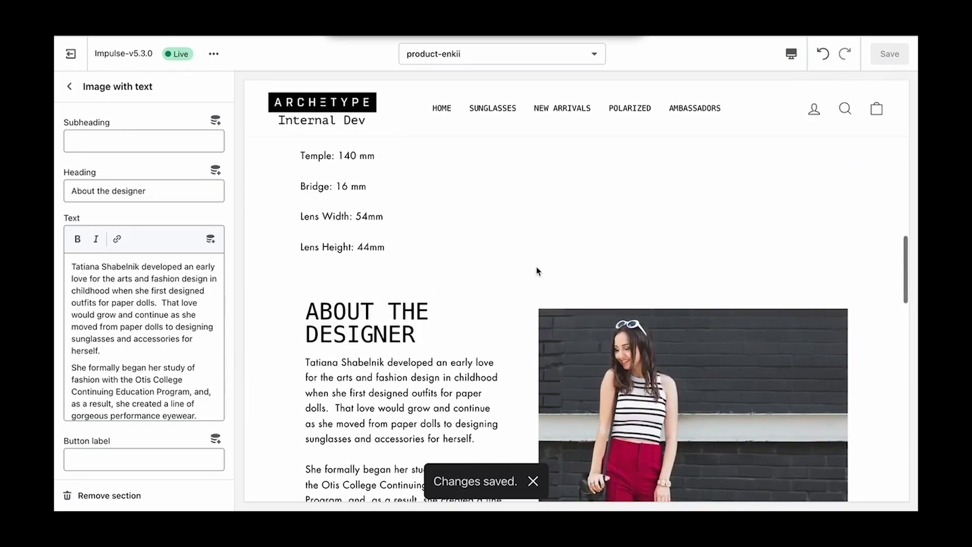
{"action": "left_click", "coordinate": [72, 88]}
{"action": "left_click", "coordinate": [75, 62]}
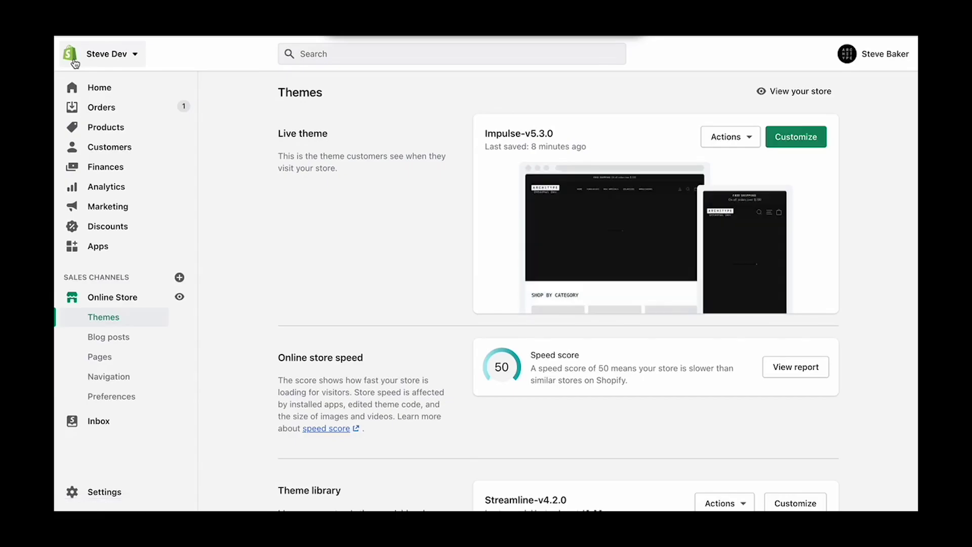
Step: Set the Amayas in amber tort product's theme template to product-enkii
{"action": "left_click", "coordinate": [91, 128]}
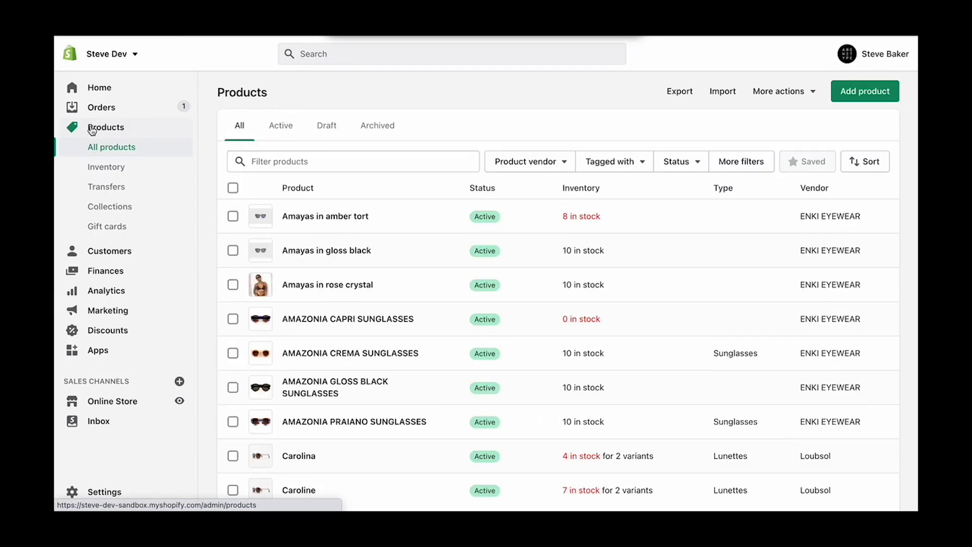
{"action": "left_click", "coordinate": [336, 217]}
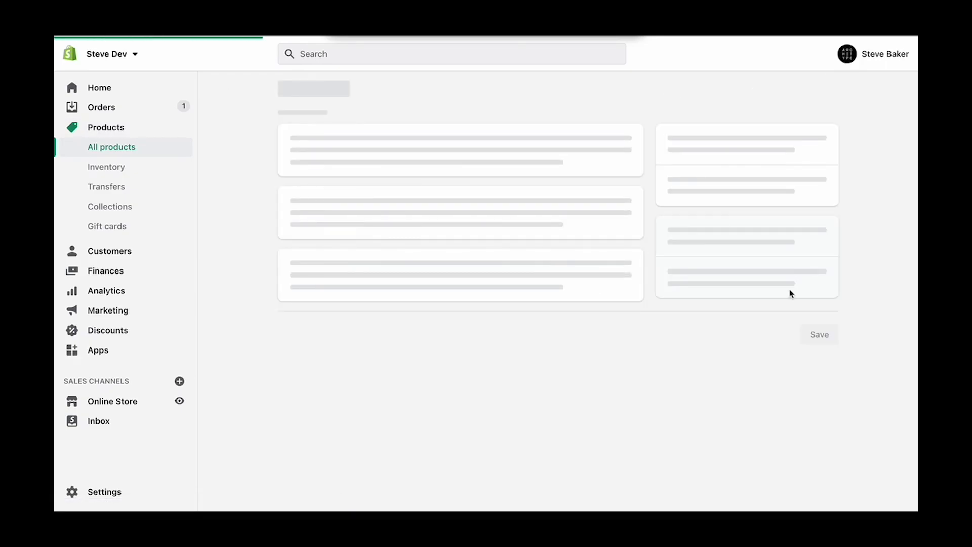
{"action": "scroll", "coordinate": [791, 293], "scroll_direction": "down", "scroll_amount": 5}
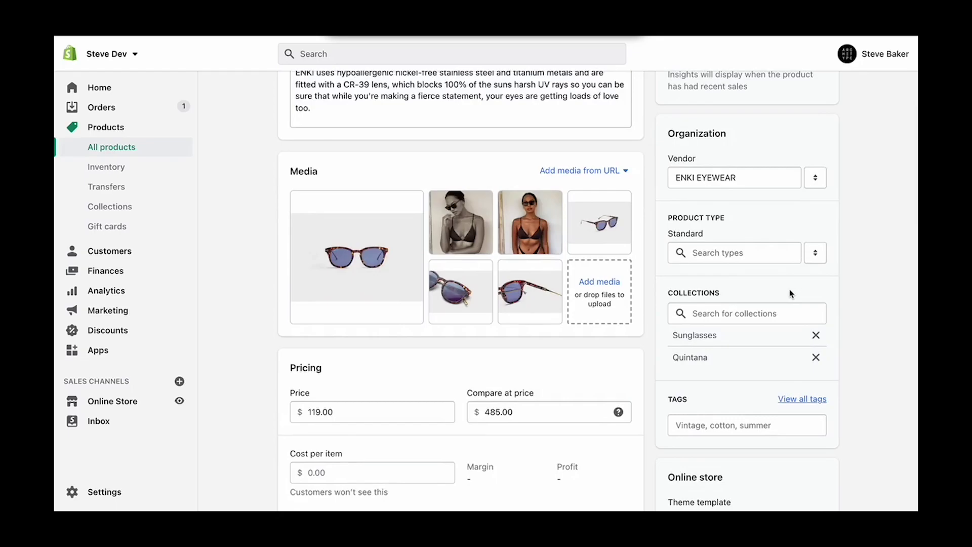
{"action": "scroll", "coordinate": [791, 293], "scroll_direction": "down", "scroll_amount": 3}
{"action": "scroll", "coordinate": [791, 294], "scroll_direction": "down", "scroll_amount": 2}
{"action": "left_click", "coordinate": [791, 282]}
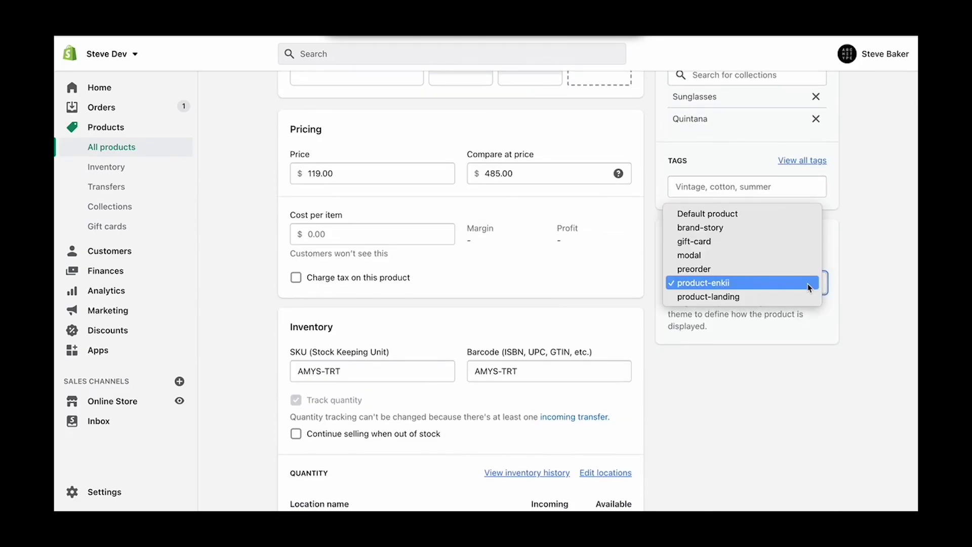
{"action": "left_click", "coordinate": [773, 287]}
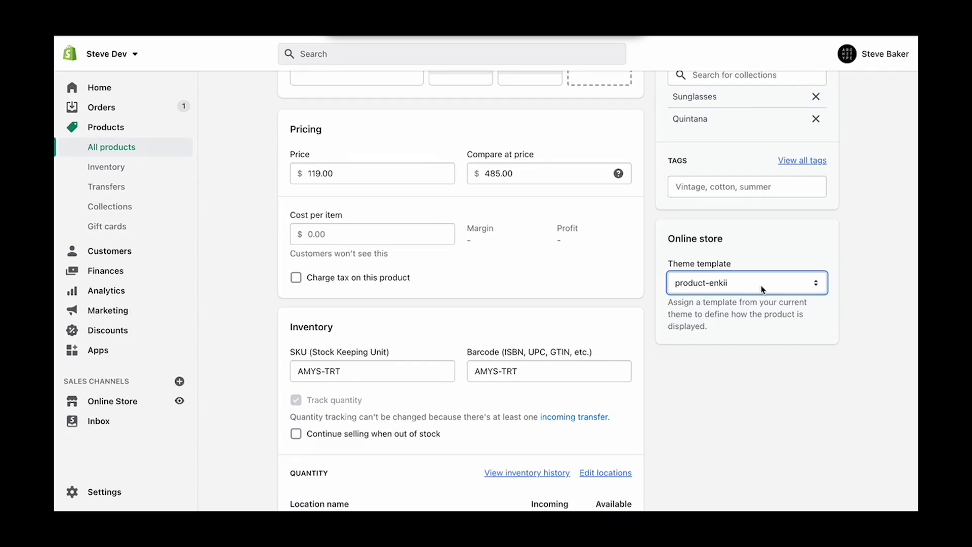
{"action": "scroll", "coordinate": [761, 287], "scroll_direction": "up", "scroll_amount": 10}
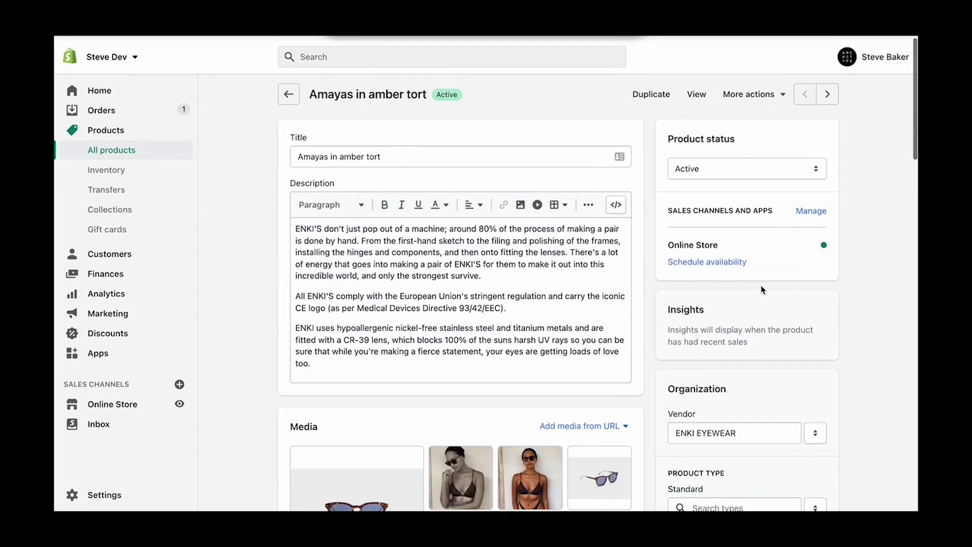
Step: View Amayas in amber tort in the storefront, scrolling past About the designer and Testimonials
{"action": "left_click", "coordinate": [695, 91]}
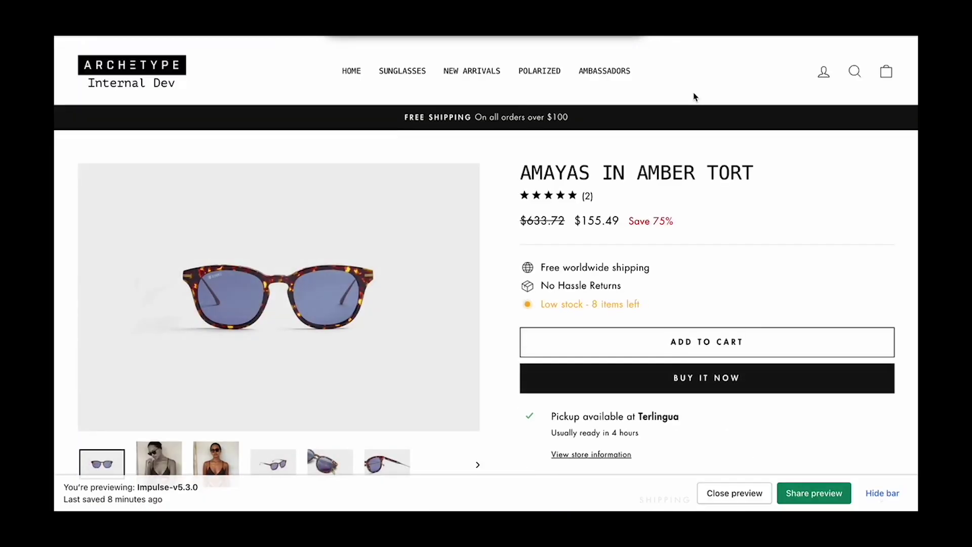
{"action": "scroll", "coordinate": [765, 215], "scroll_direction": "down", "scroll_amount": 15}
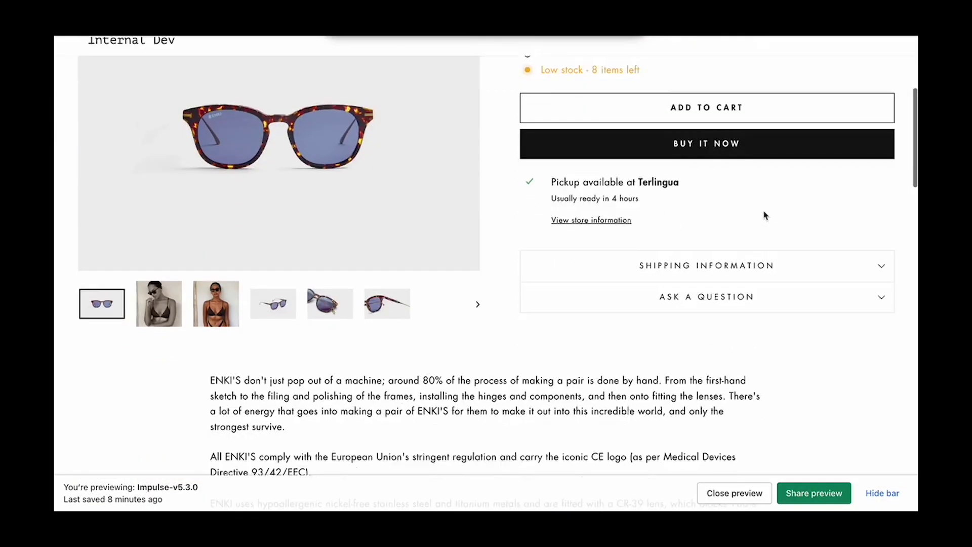
{"action": "scroll", "coordinate": [764, 215], "scroll_direction": "down", "scroll_amount": 8}
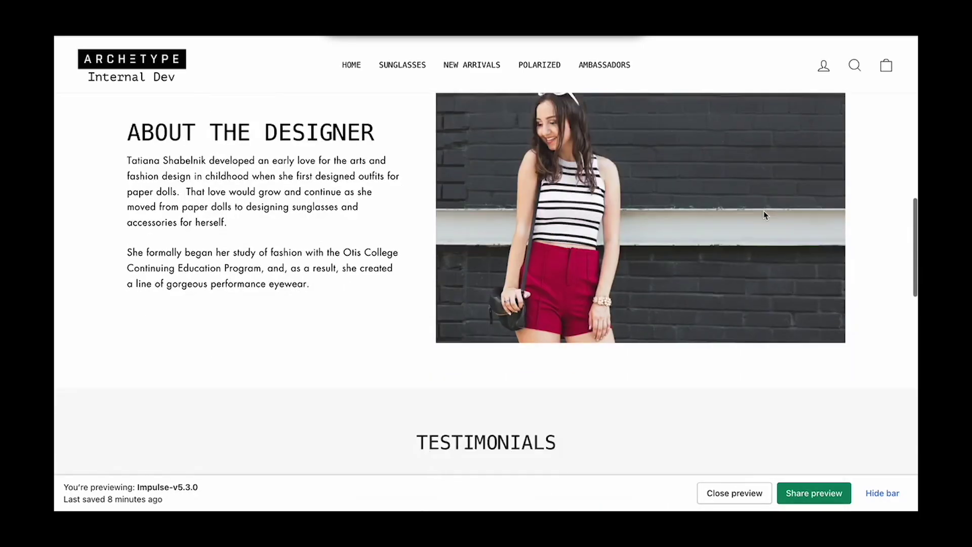
{"action": "scroll", "coordinate": [764, 211], "scroll_direction": "down", "scroll_amount": 10}
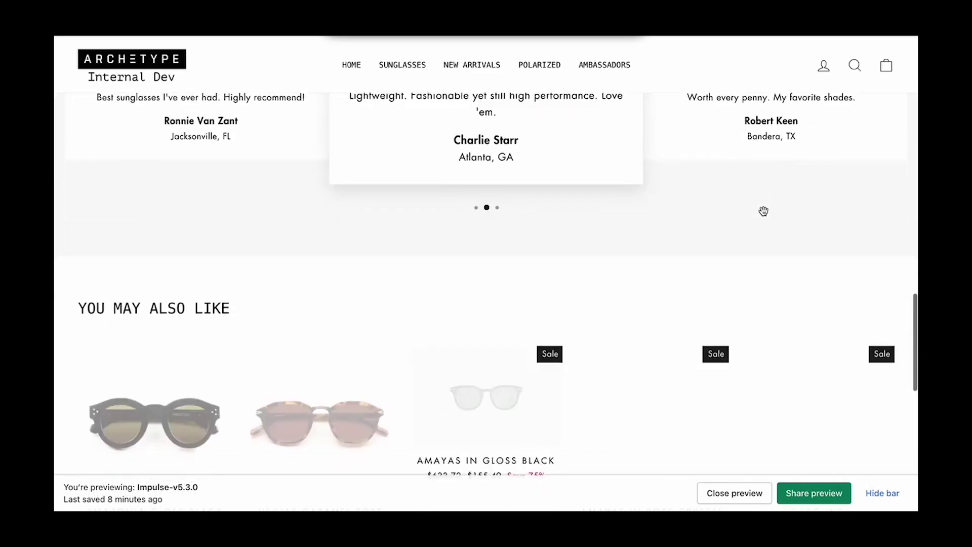
{"action": "scroll", "coordinate": [766, 215], "scroll_direction": "up", "scroll_amount": 20}
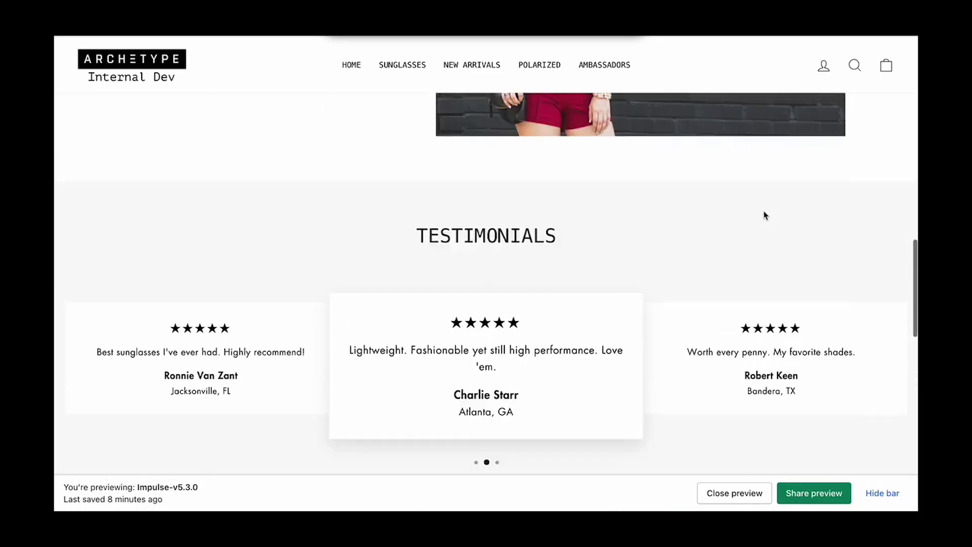
{"action": "scroll", "coordinate": [764, 214], "scroll_direction": "up", "scroll_amount": 5}
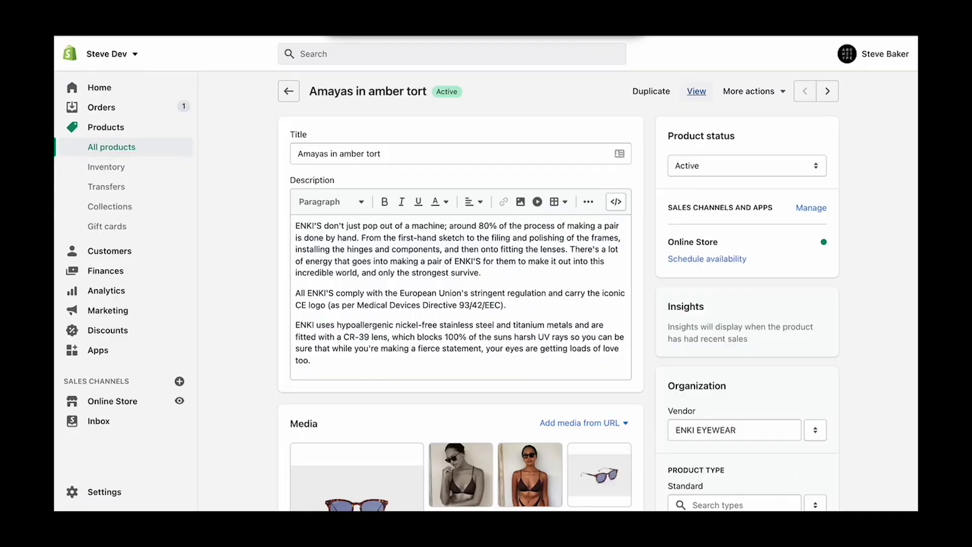
Step: Reopen the Impulse-v5.3.0 theme editor and bring up the Products template list
{"action": "left_click", "coordinate": [120, 400]}
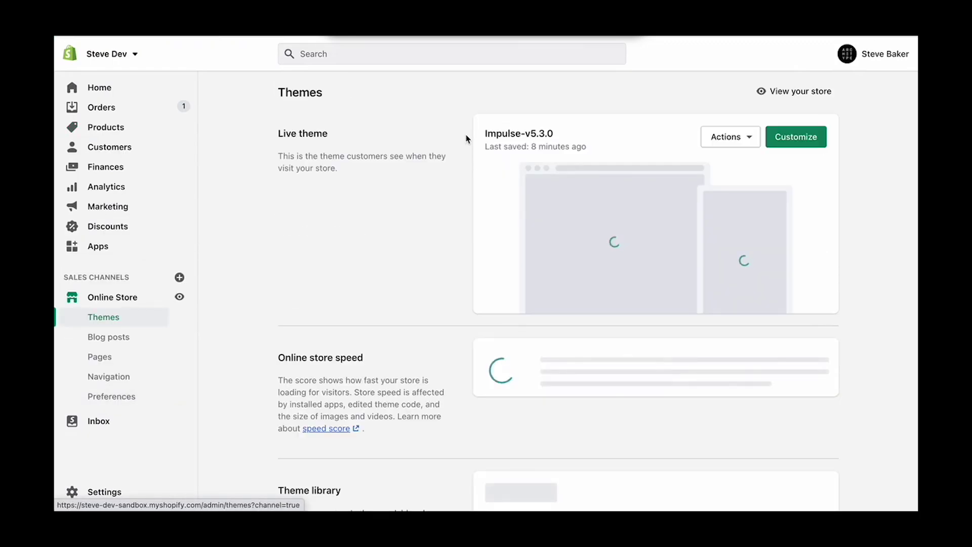
{"action": "left_click", "coordinate": [799, 136]}
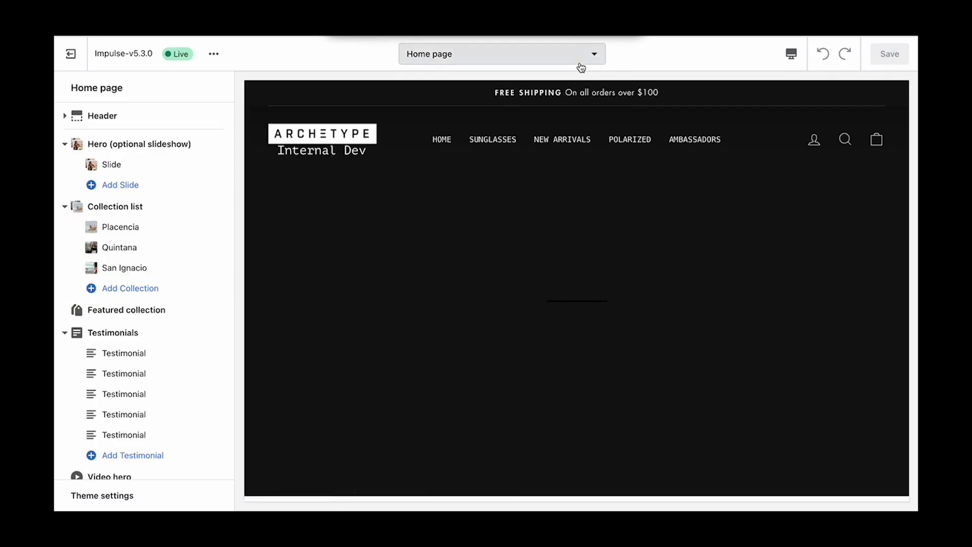
{"action": "left_click", "coordinate": [580, 64]}
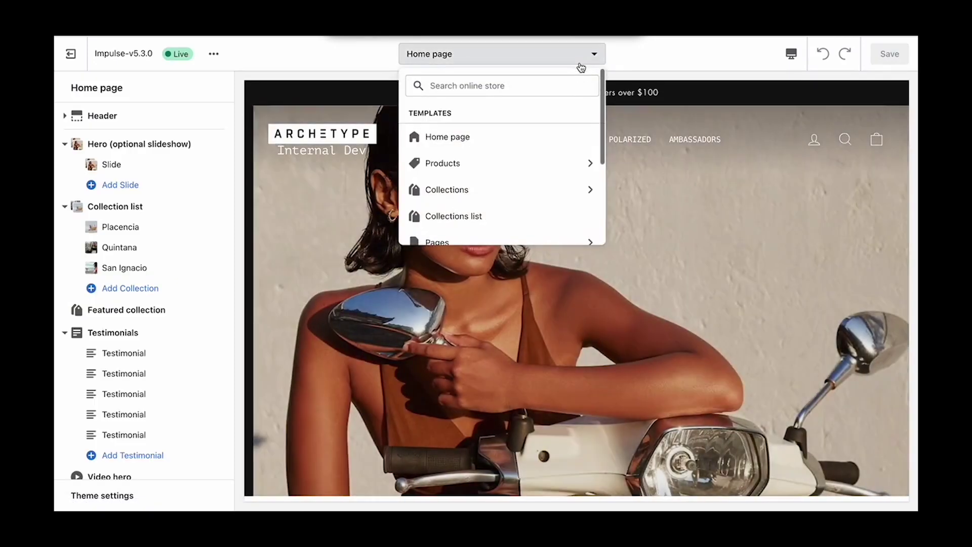
{"action": "left_click", "coordinate": [505, 161]}
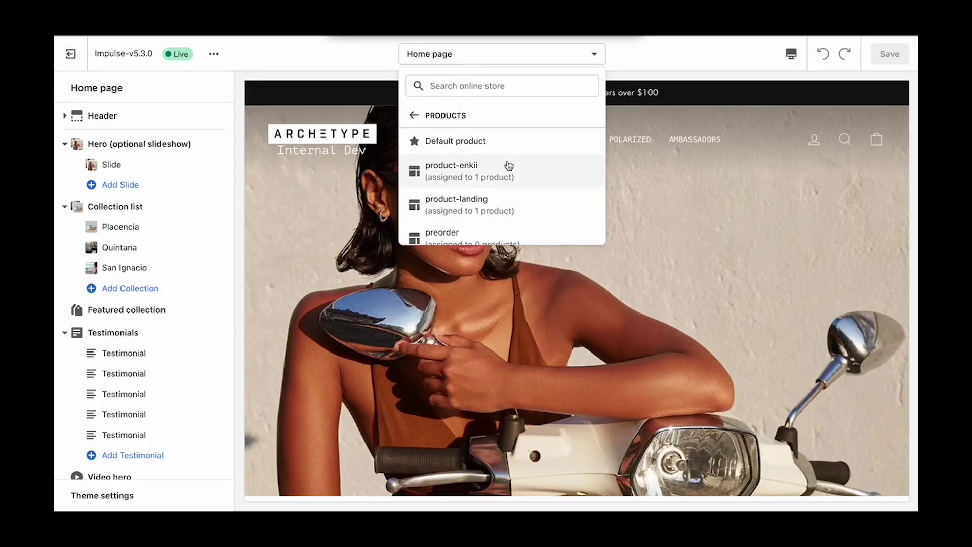
{"action": "scroll", "coordinate": [508, 165], "scroll_direction": "down", "scroll_amount": 5}
Step: Create a product template named 'product - loub' based on product-enkii
{"action": "left_click", "coordinate": [448, 229]}
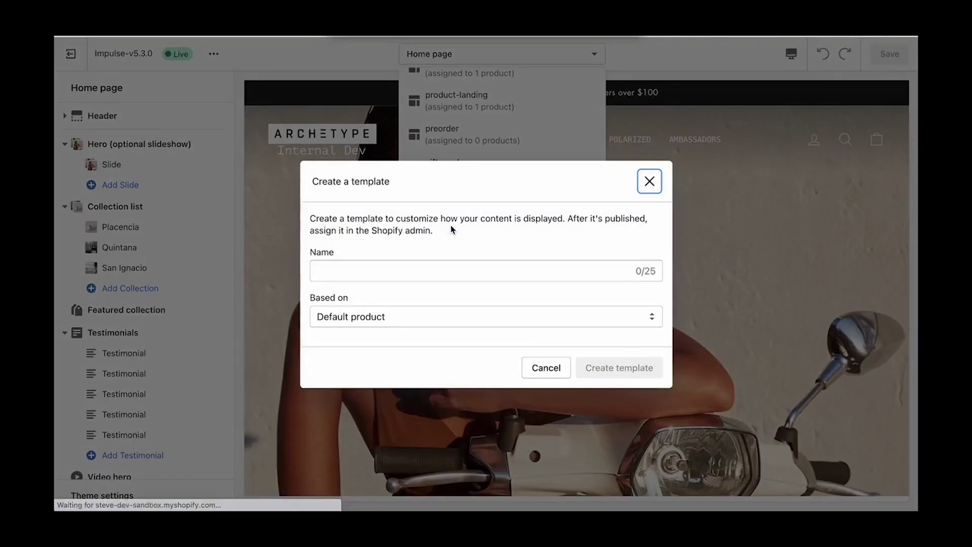
{"action": "left_click", "coordinate": [412, 317]}
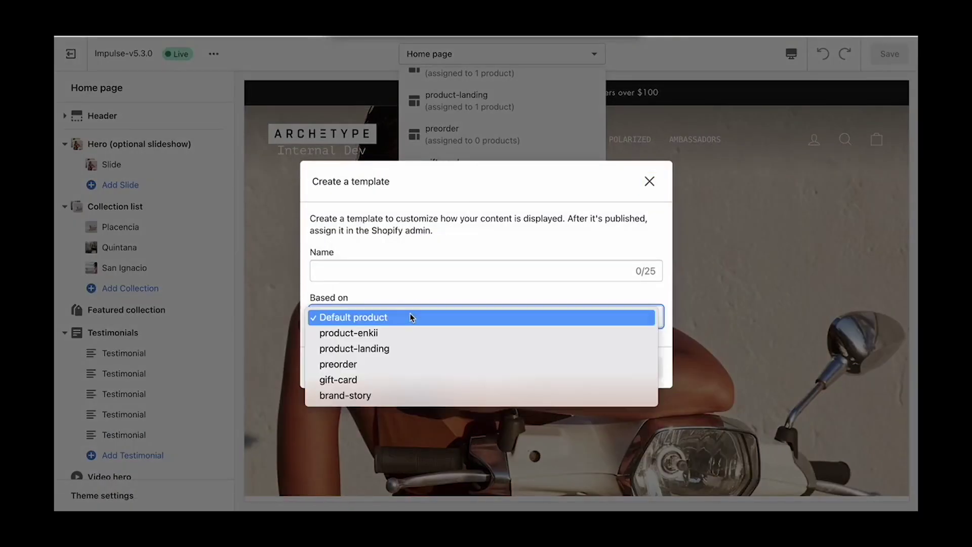
{"action": "left_click", "coordinate": [410, 332]}
{"action": "left_click", "coordinate": [395, 267]}
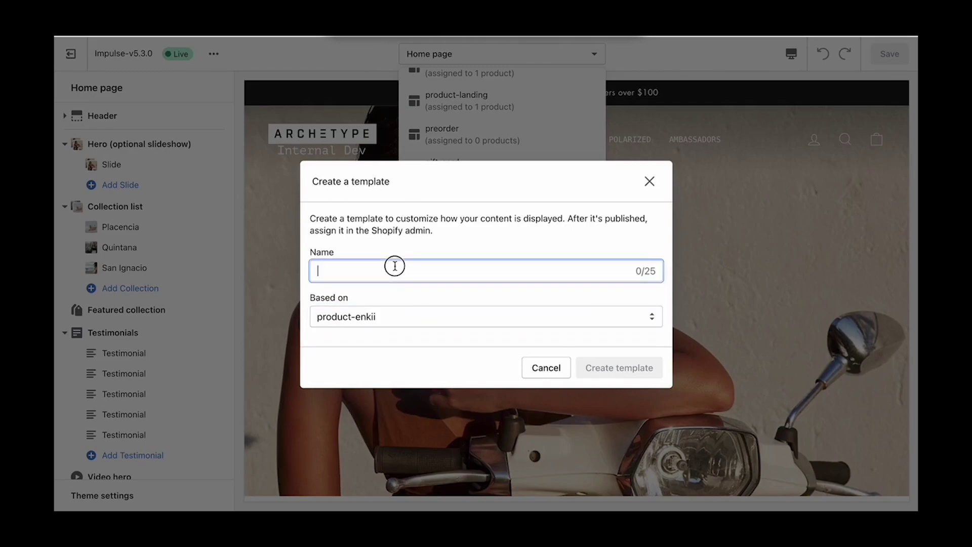
{"action": "type", "text": "product - loub"}
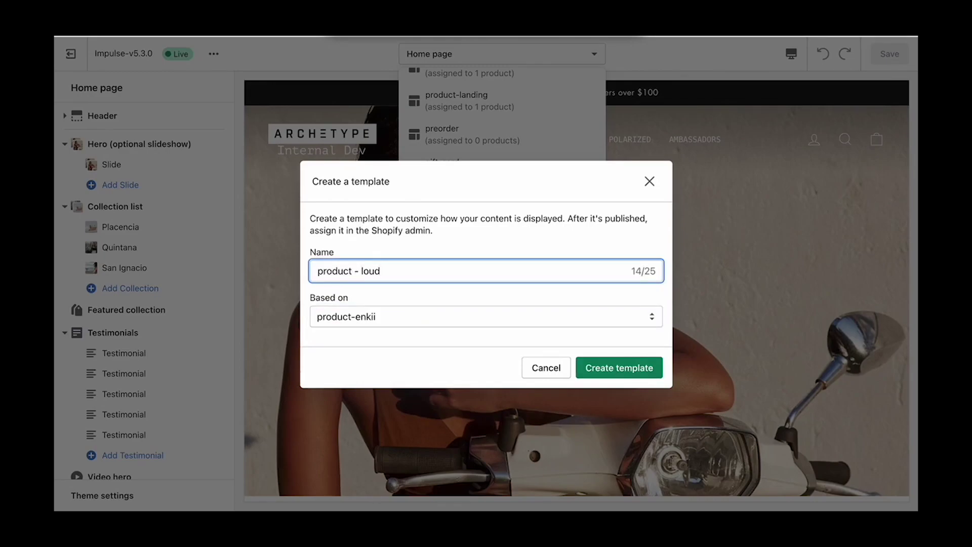
{"action": "left_click", "coordinate": [640, 368]}
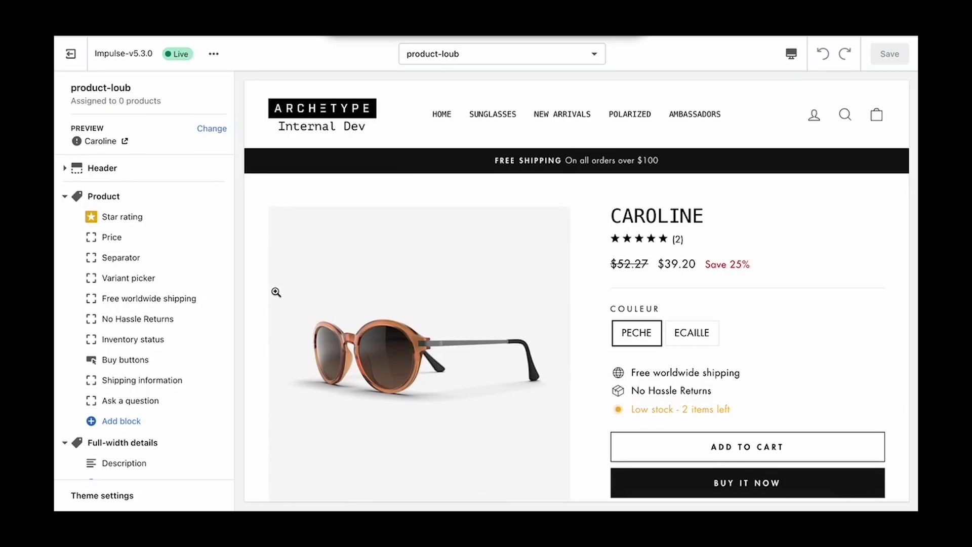
Step: Collapse the sections and replace the About the designer image with the photo of the man
{"action": "left_click", "coordinate": [65, 197]}
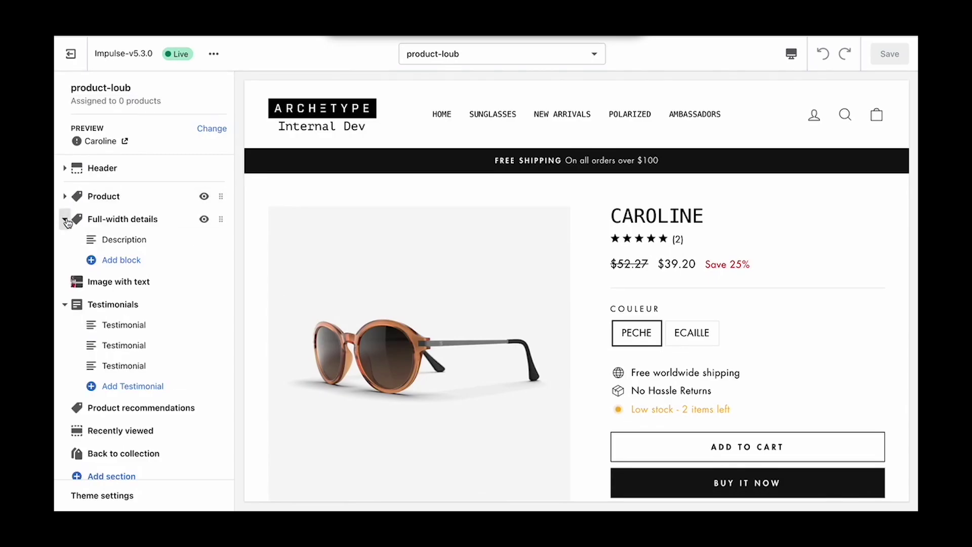
{"action": "left_click", "coordinate": [65, 218]}
{"action": "left_click", "coordinate": [65, 264]}
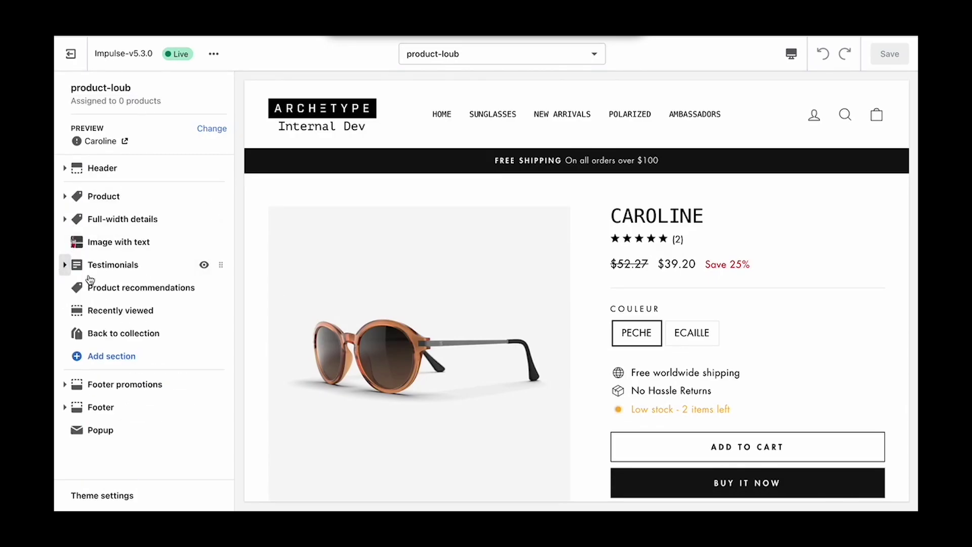
{"action": "left_click", "coordinate": [98, 243]}
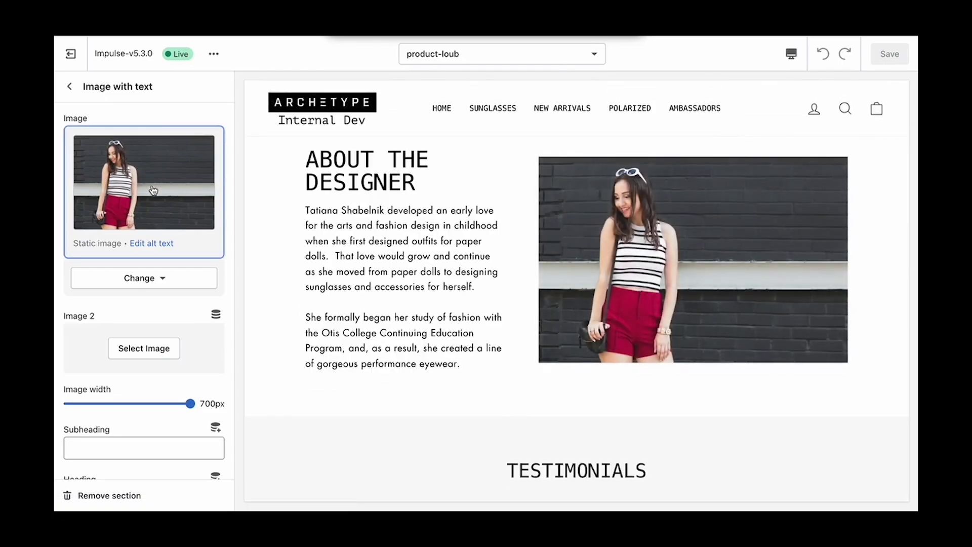
{"action": "left_click", "coordinate": [140, 277]}
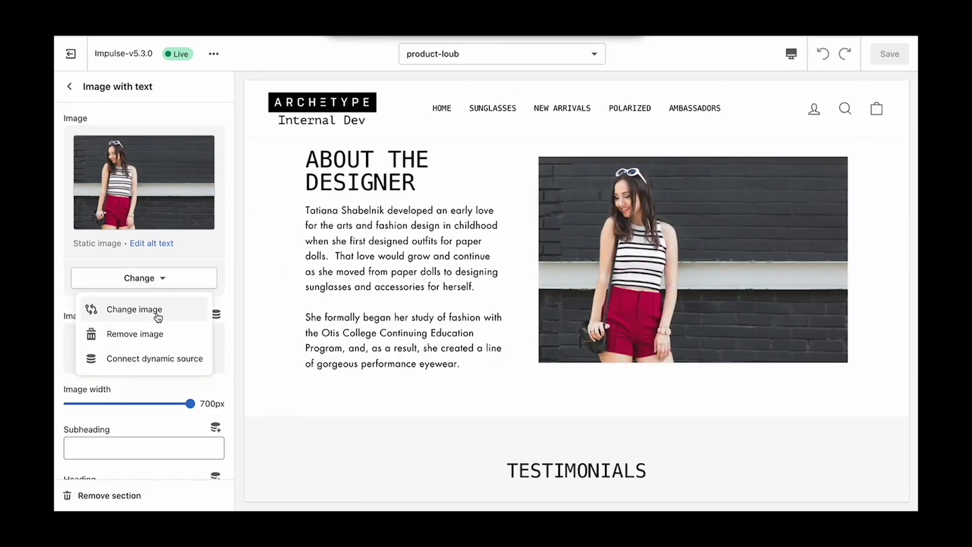
{"action": "left_click", "coordinate": [155, 314]}
{"action": "left_click", "coordinate": [213, 176]}
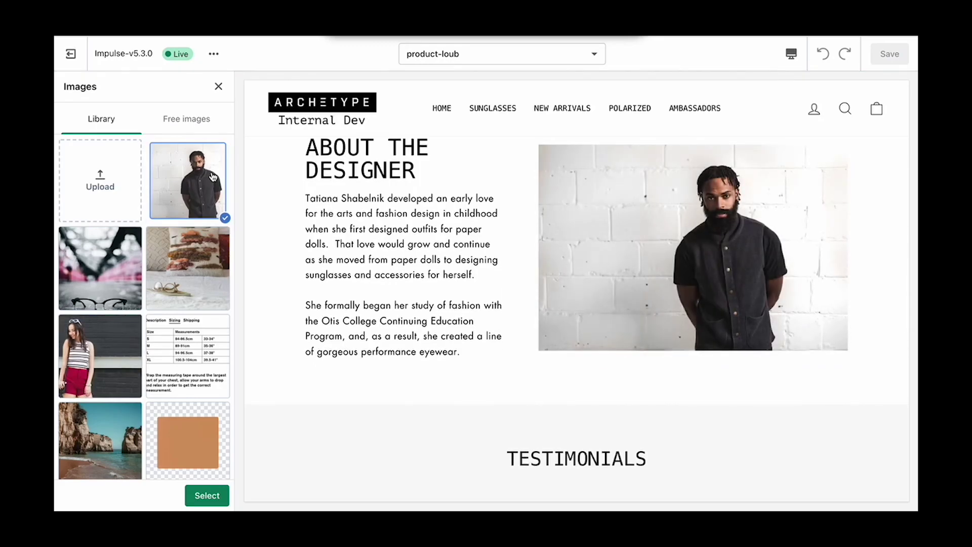
{"action": "left_click", "coordinate": [207, 496]}
Step: Paste the new designer bio, set the layout to Image on left, and save the template
{"action": "left_click_drag", "start_coordinate": [199, 439], "coordinate": [54, 239]}
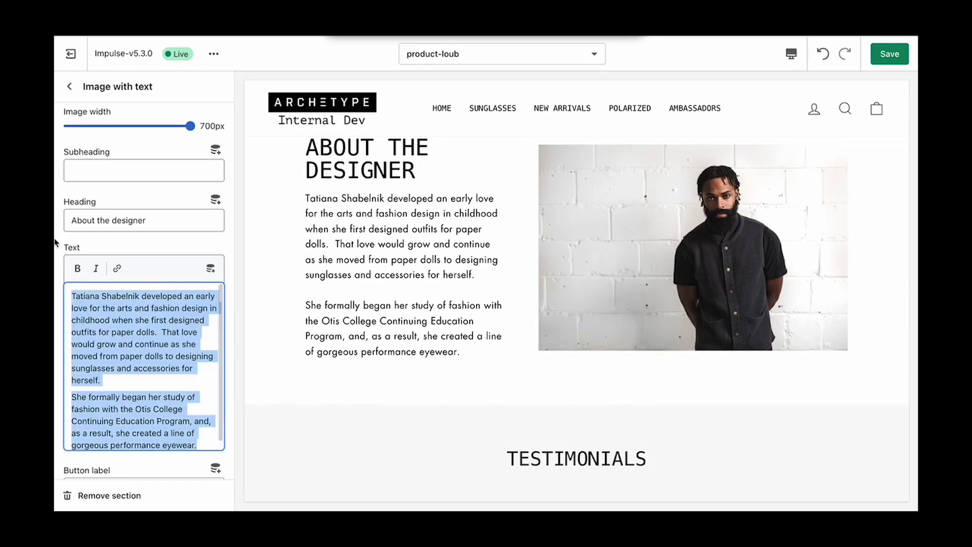
{"action": "type", "text": "Martin Rose is a London-based designer whose self-titled label has become a cult favourite in menswear design since 2007. He is known for his unconventional approach to presenting collections, showing outside of the schedule in venues around north London such as rock climbing centres and markets. His performance eyewear is currently some of the most highly sought after in Europe."}
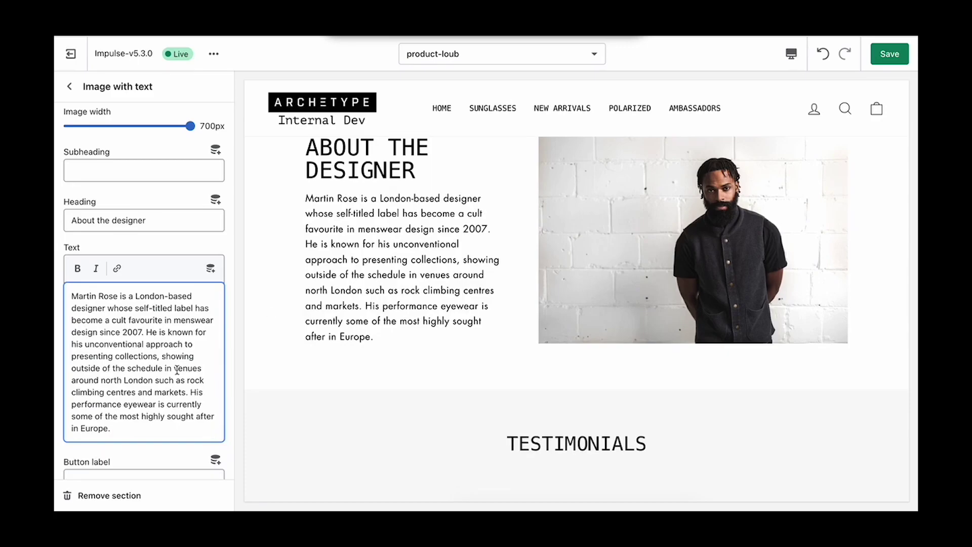
{"action": "scroll", "coordinate": [87, 356], "scroll_direction": "down", "scroll_amount": 5}
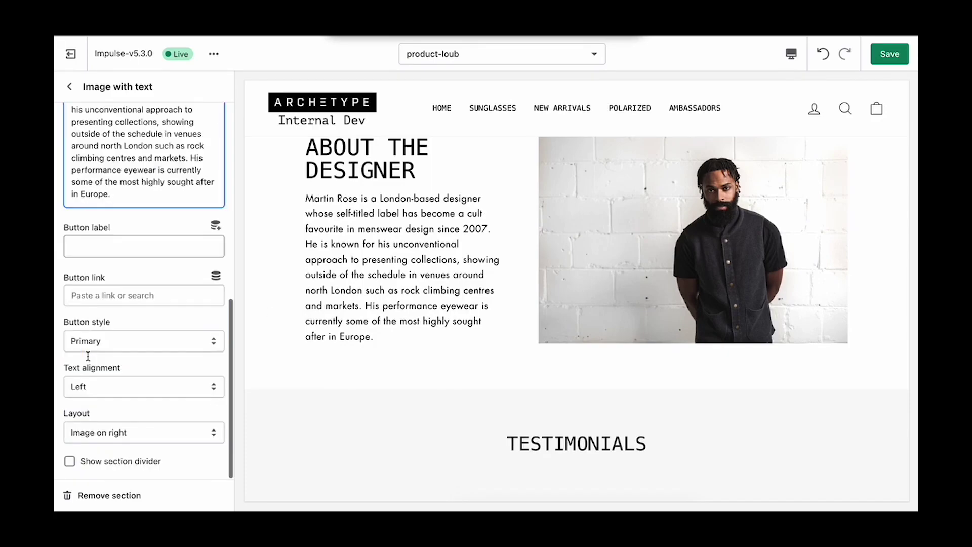
{"action": "left_click", "coordinate": [151, 437]}
{"action": "left_click", "coordinate": [152, 421]}
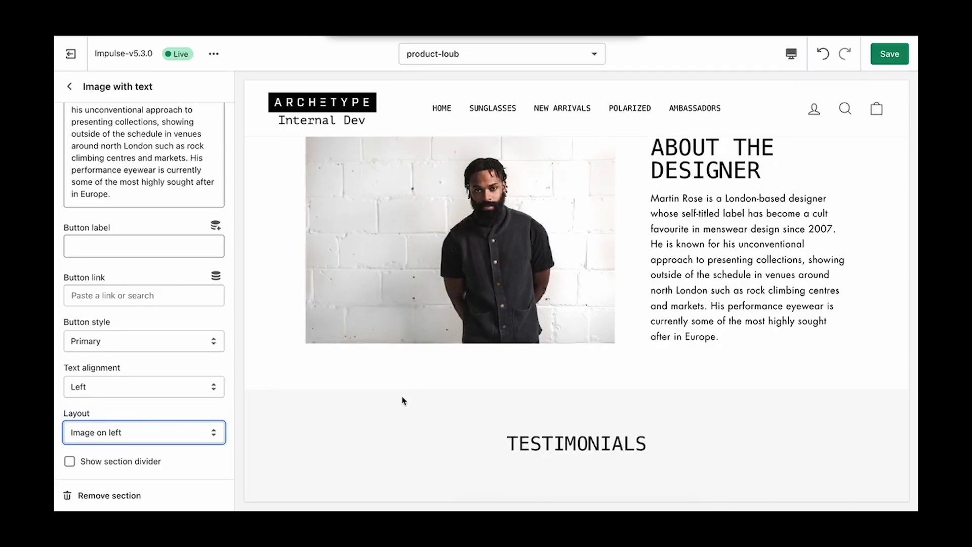
{"action": "scroll", "coordinate": [402, 401], "scroll_direction": "up", "scroll_amount": 3}
{"action": "scroll", "coordinate": [402, 401], "scroll_direction": "down", "scroll_amount": 1}
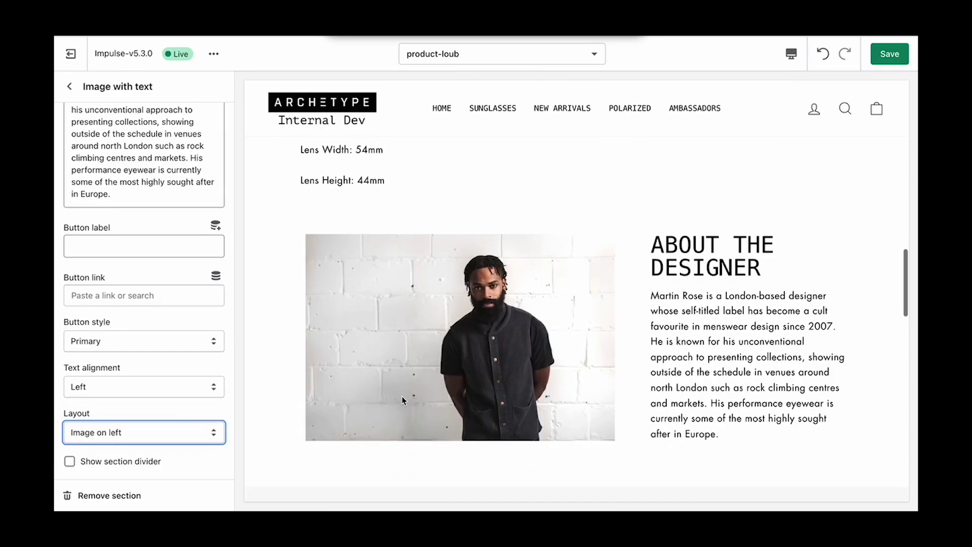
{"action": "left_click", "coordinate": [894, 59]}
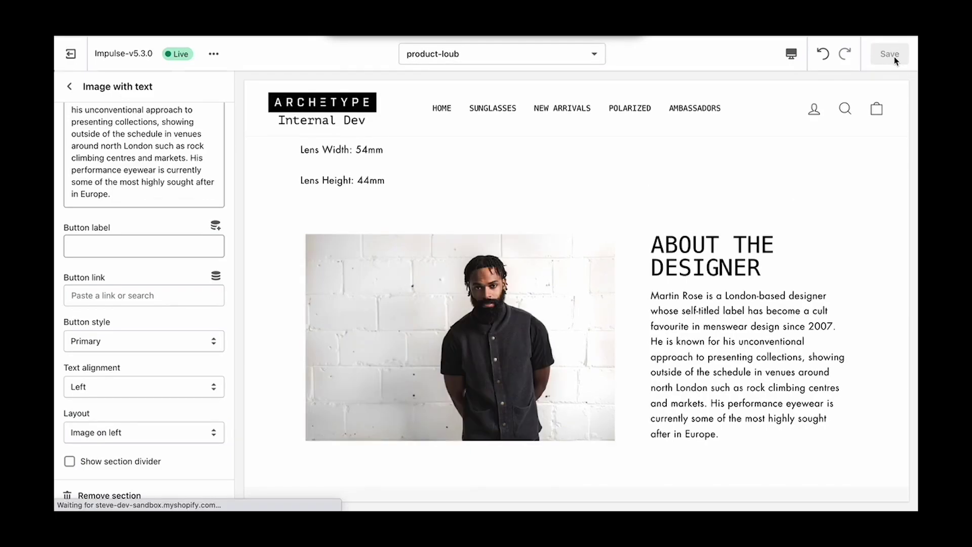
{"action": "scroll", "coordinate": [269, 208], "scroll_direction": "down", "scroll_amount": 2}
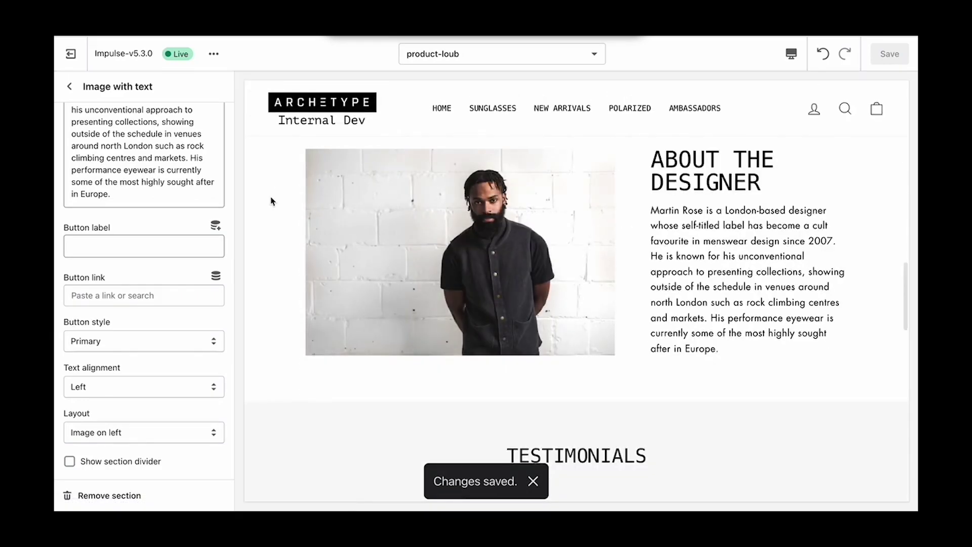
Step: Leave the theme editor and open the Caroline product from the Products list
{"action": "left_click", "coordinate": [74, 54]}
{"action": "left_click", "coordinate": [99, 135]}
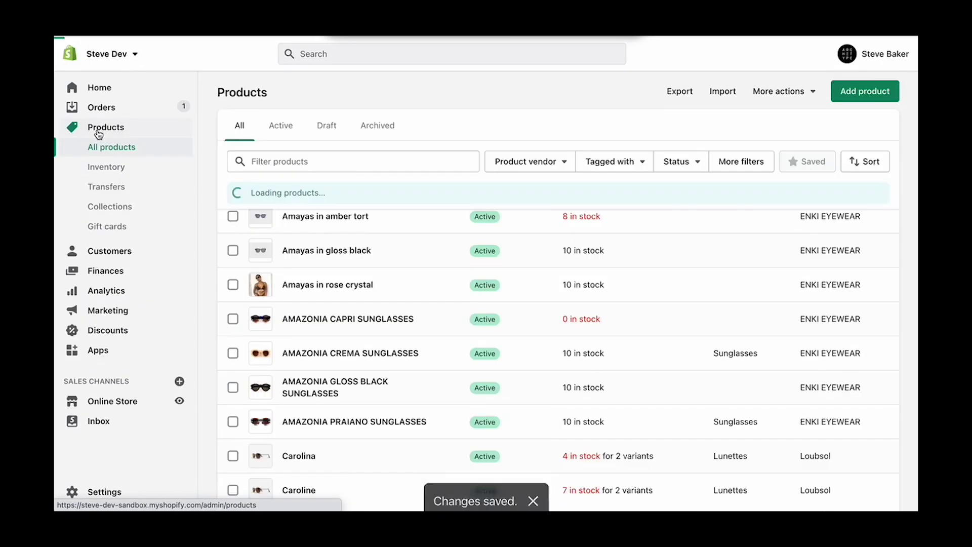
{"action": "scroll", "coordinate": [325, 336], "scroll_direction": "down", "scroll_amount": 2}
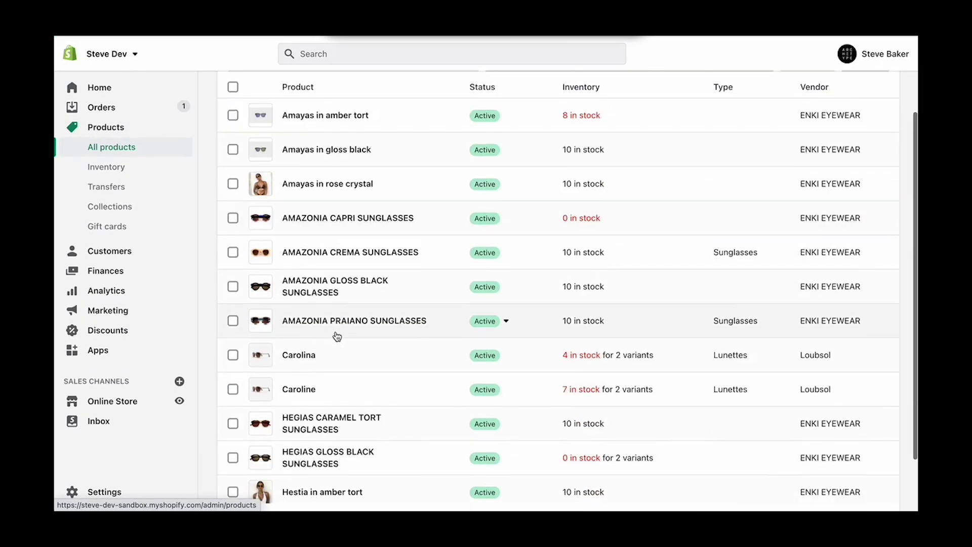
{"action": "left_click", "coordinate": [299, 391]}
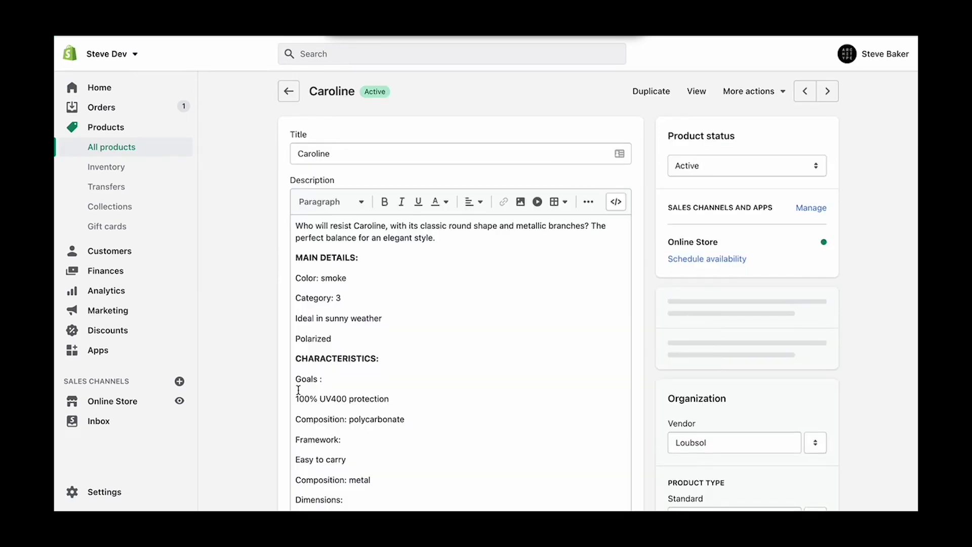
Step: Set Caroline's theme template to product-loub and save the product
{"action": "scroll", "coordinate": [801, 301], "scroll_direction": "down", "scroll_amount": 7}
{"action": "scroll", "coordinate": [800, 300], "scroll_direction": "down", "scroll_amount": 3}
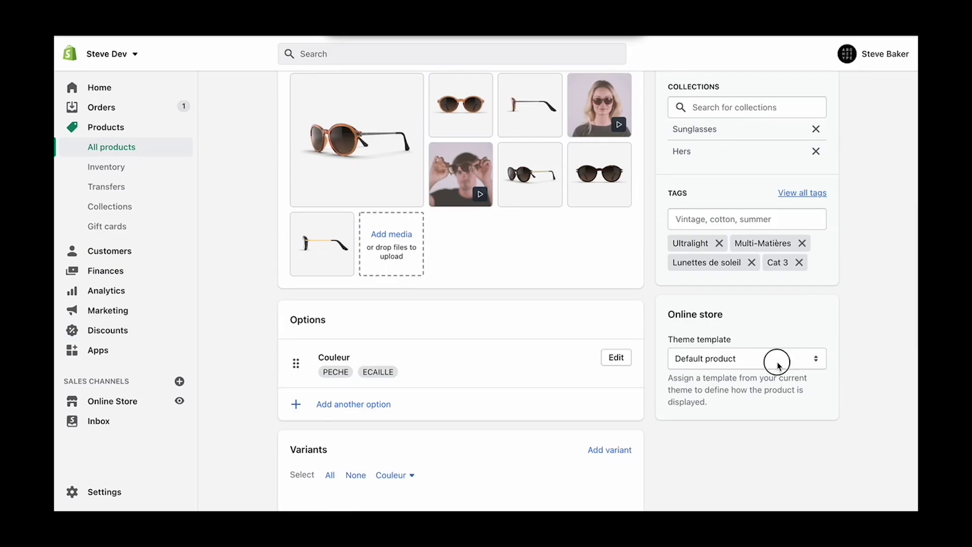
{"action": "left_click", "coordinate": [775, 360]}
{"action": "left_click", "coordinate": [779, 455]}
{"action": "scroll", "coordinate": [767, 303], "scroll_direction": "up", "scroll_amount": 4}
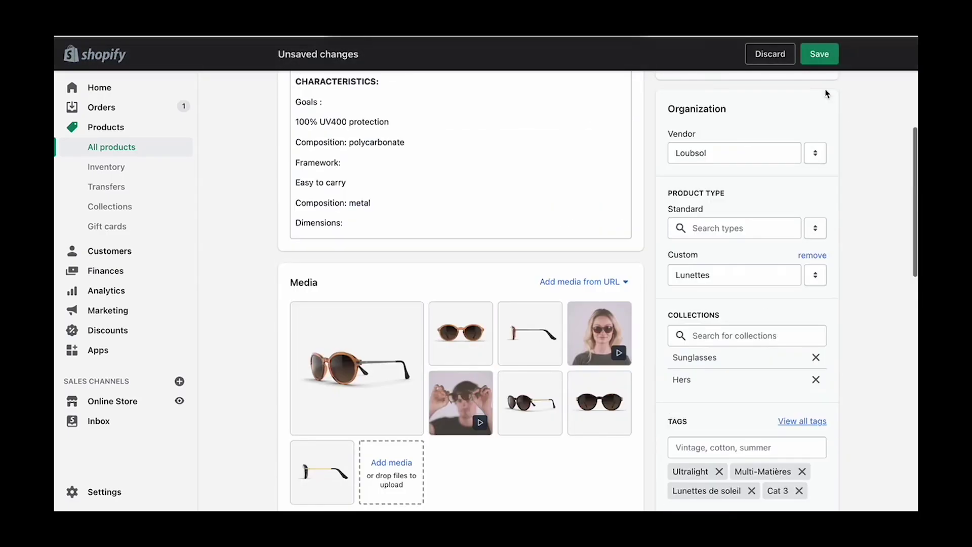
{"action": "left_click", "coordinate": [821, 56]}
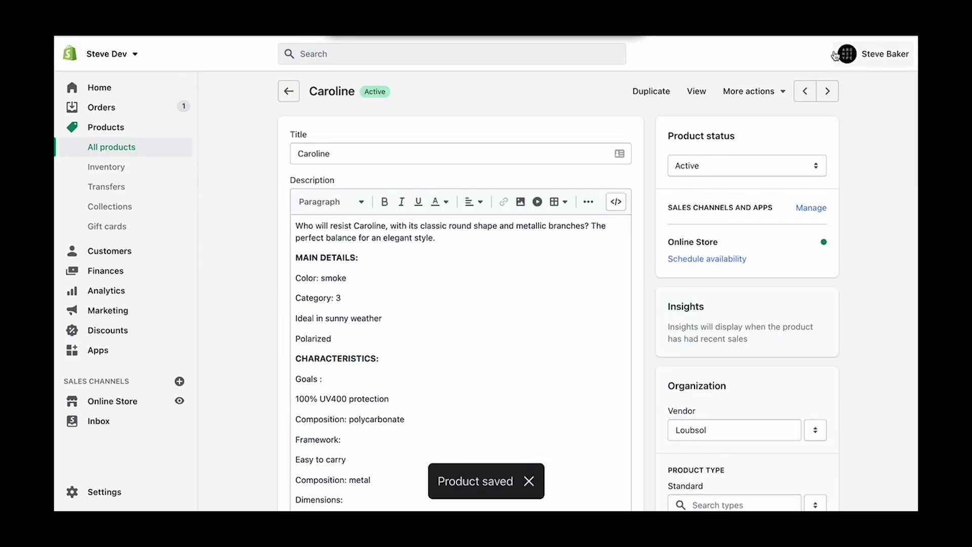
Step: In the live store's Sunglasses collection, view Caroline's new image-left designer section
{"action": "left_click", "coordinate": [180, 400]}
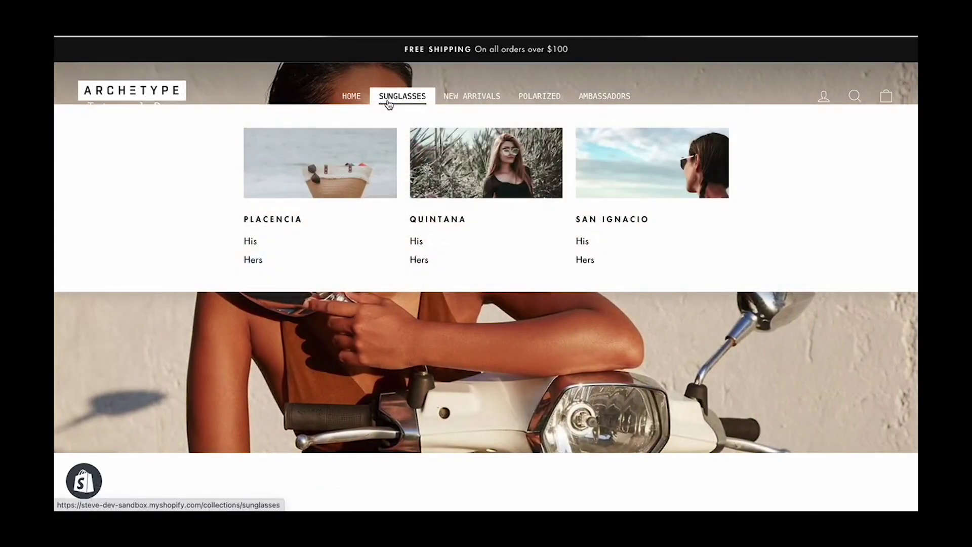
{"action": "left_click", "coordinate": [389, 103]}
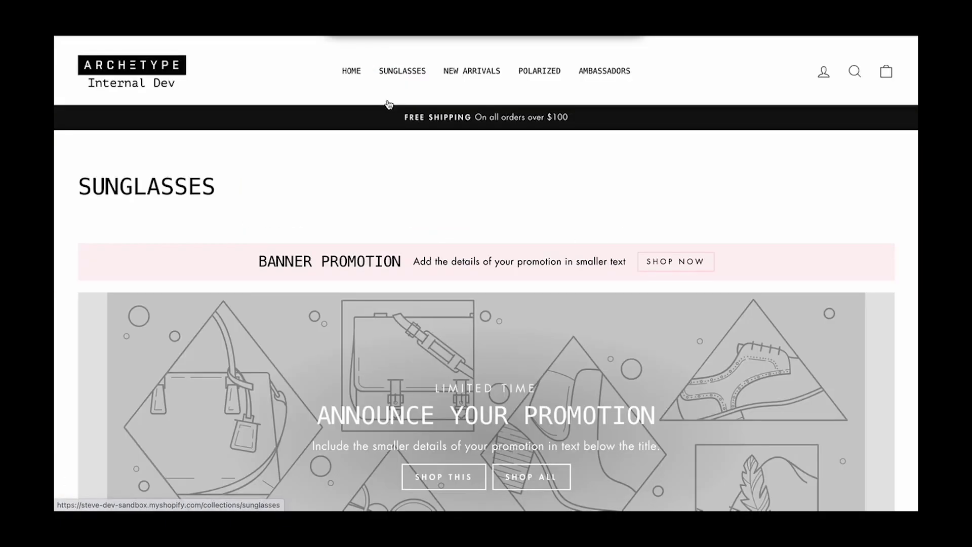
{"action": "scroll", "coordinate": [384, 239], "scroll_direction": "down", "scroll_amount": 5}
{"action": "scroll", "coordinate": [383, 237], "scroll_direction": "down", "scroll_amount": 6}
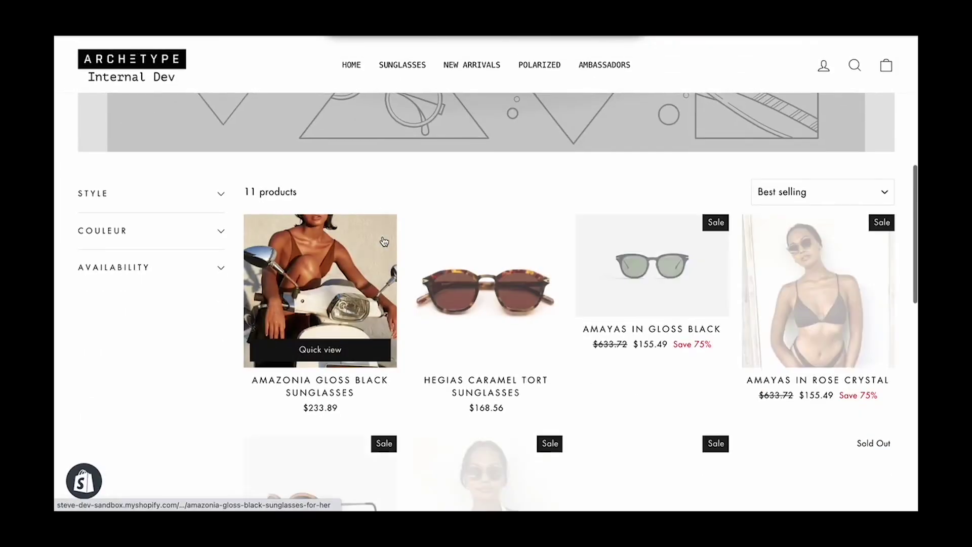
{"action": "scroll", "coordinate": [385, 242], "scroll_direction": "down", "scroll_amount": 3}
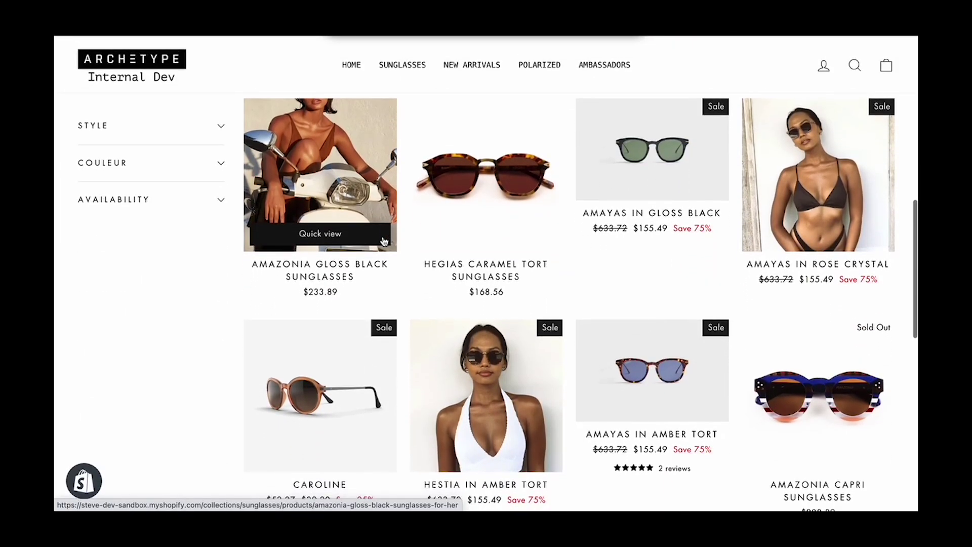
{"action": "left_click", "coordinate": [394, 244]}
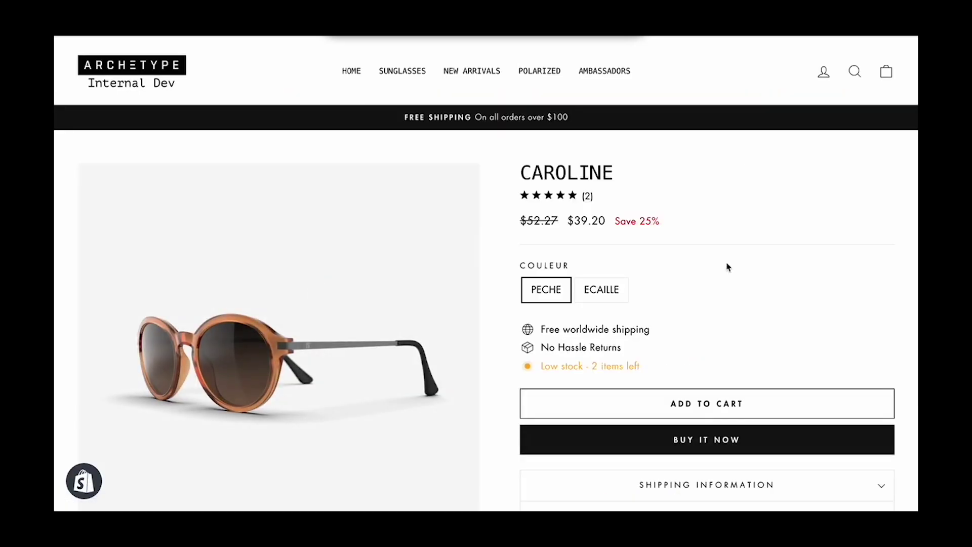
{"action": "scroll", "coordinate": [799, 295], "scroll_direction": "down", "scroll_amount": 15}
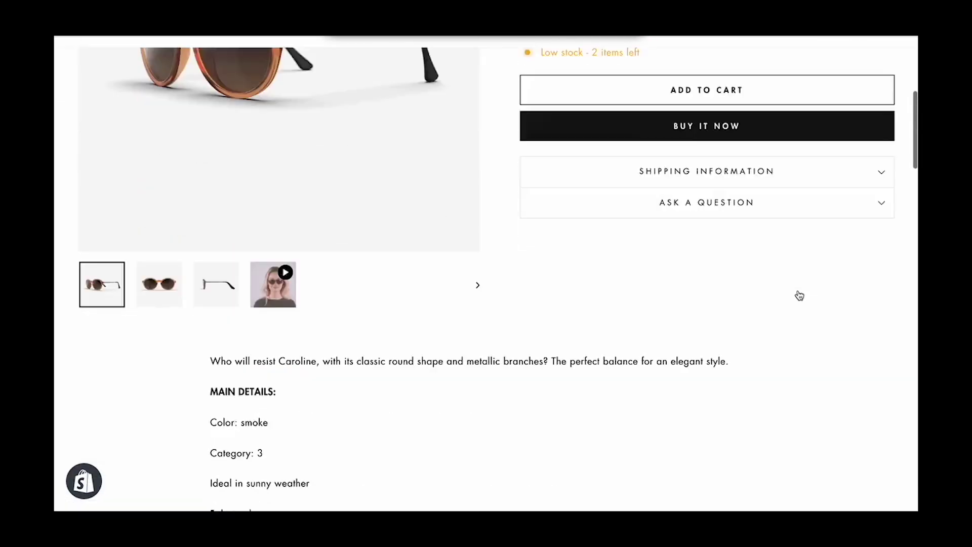
{"action": "scroll", "coordinate": [799, 295], "scroll_direction": "down", "scroll_amount": 5}
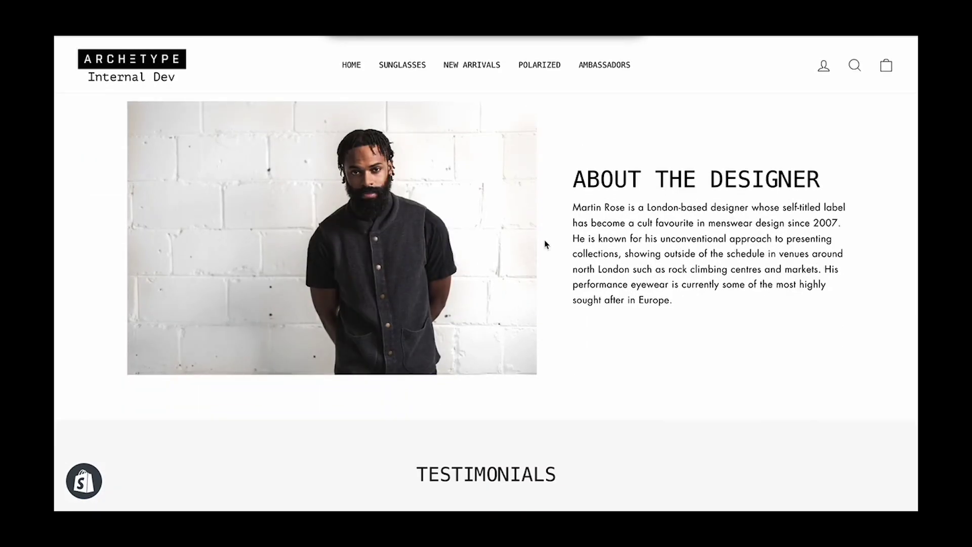
Step: Check that Amayas in Amber Tort still shows the original designer section
{"action": "key", "text": "alt+Left"}
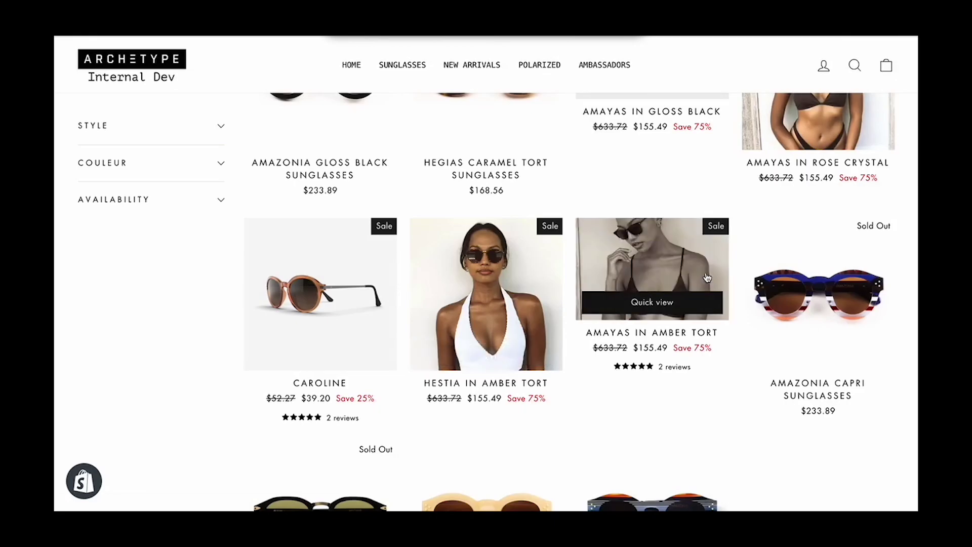
{"action": "left_click", "coordinate": [708, 277]}
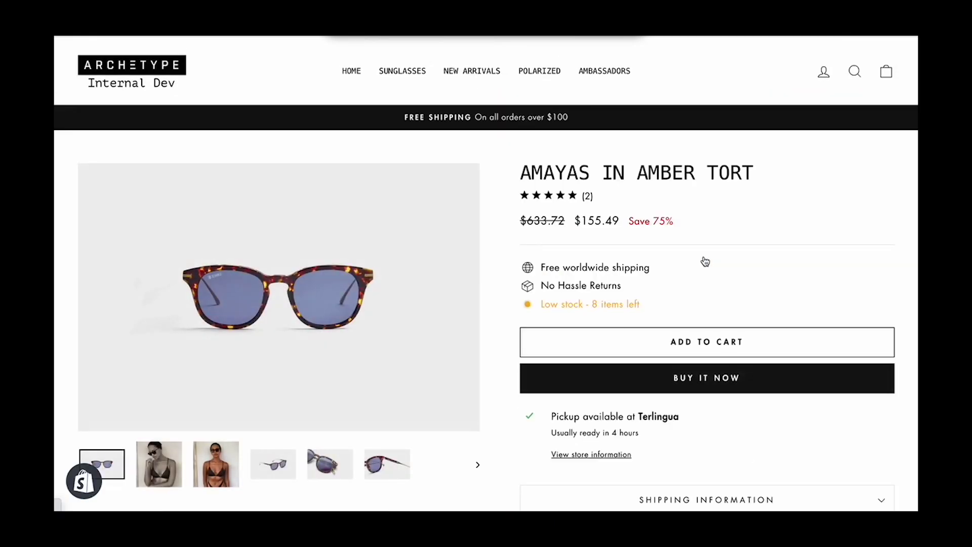
{"action": "scroll", "coordinate": [735, 309], "scroll_direction": "down", "scroll_amount": 10}
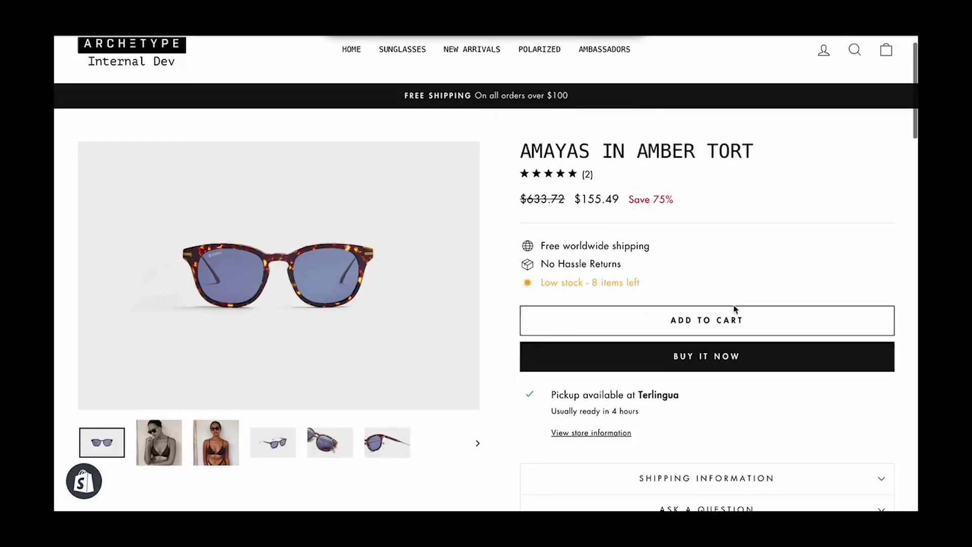
{"action": "scroll", "coordinate": [735, 310], "scroll_direction": "down", "scroll_amount": 1}
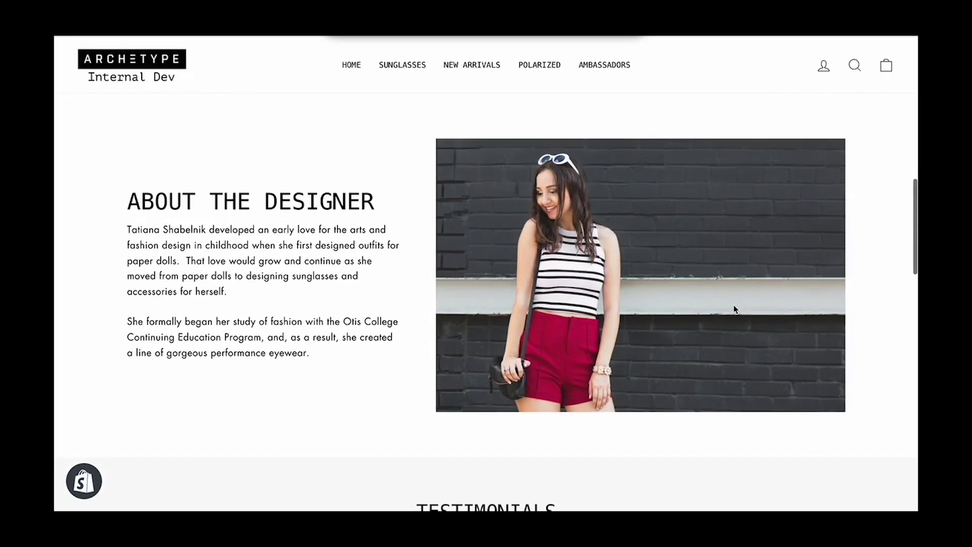
{"action": "scroll", "coordinate": [372, 287], "scroll_direction": "down", "scroll_amount": 1}
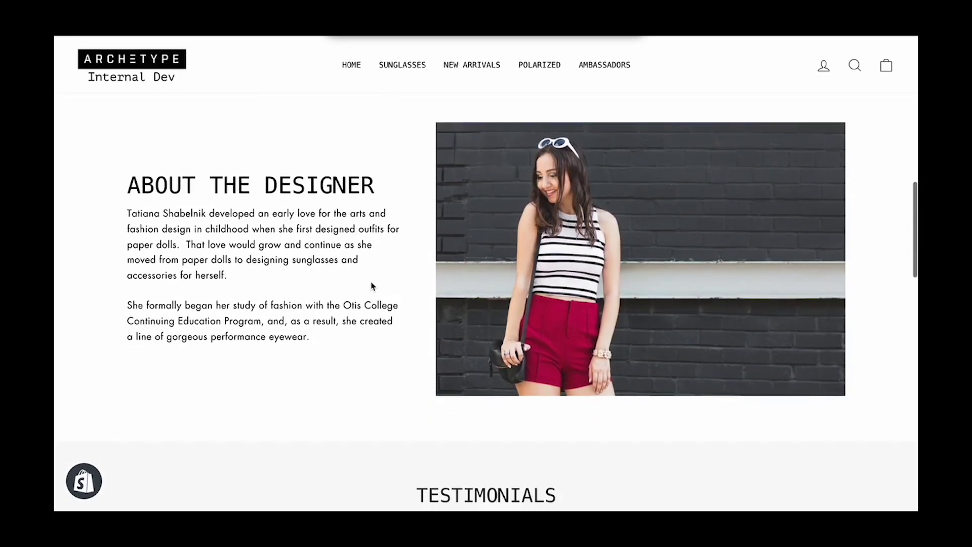